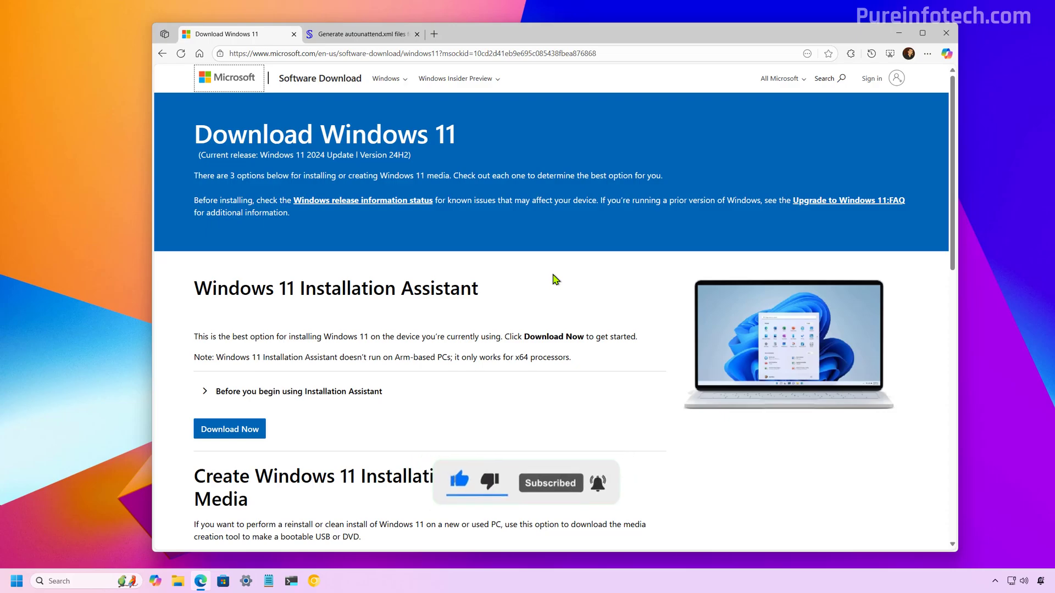
Download the Windows 11 media creation tool, save it, and show mediacreationtool.exe in its folder
{"action": "scroll", "coordinate": [554, 279], "scroll_direction": "down", "scroll_amount": 5}
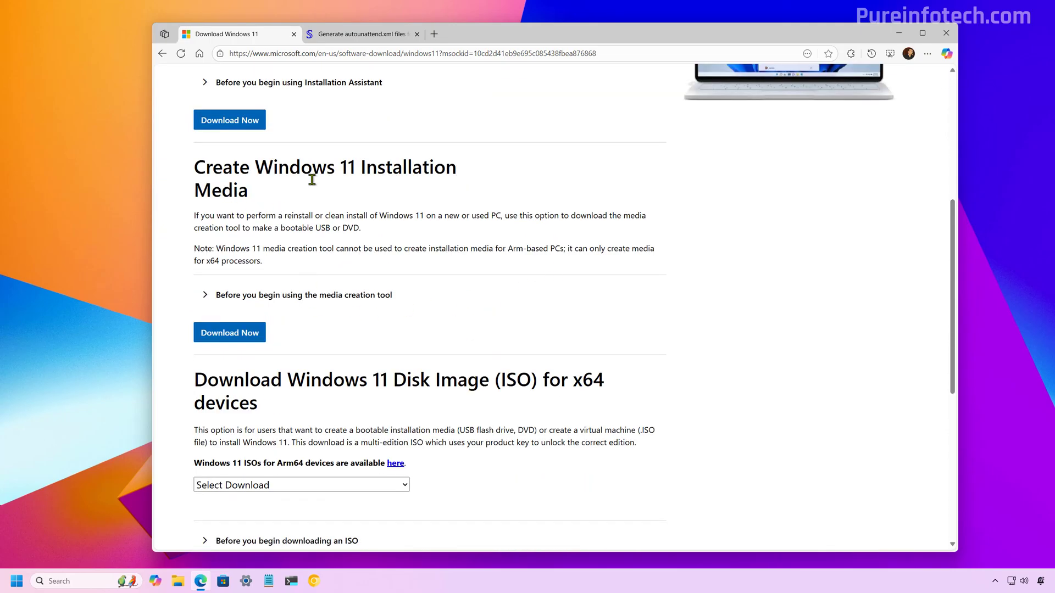
{"action": "left_click", "coordinate": [237, 340]}
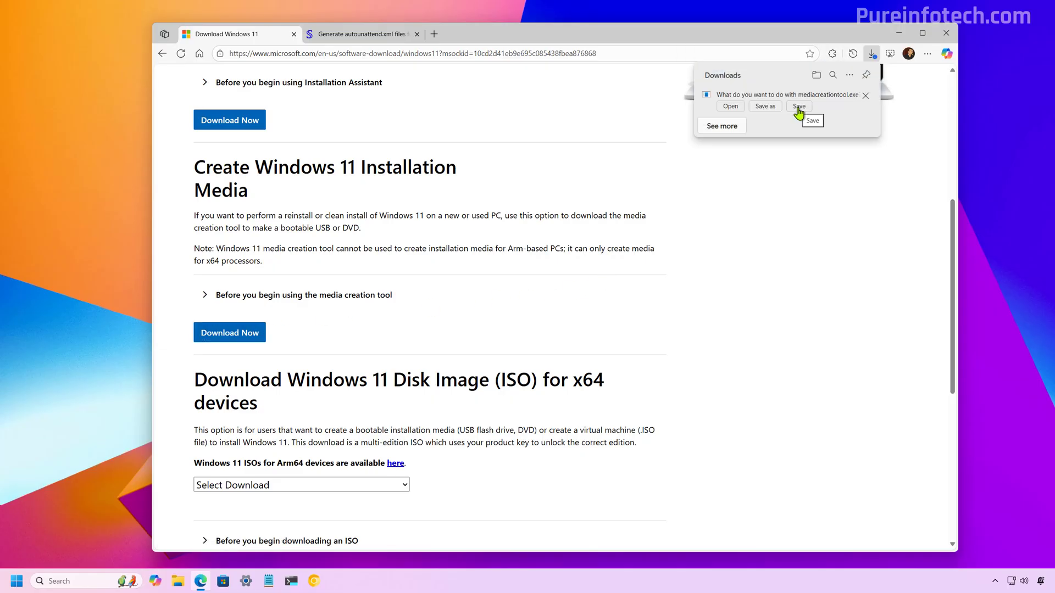
{"action": "left_click", "coordinate": [798, 109]}
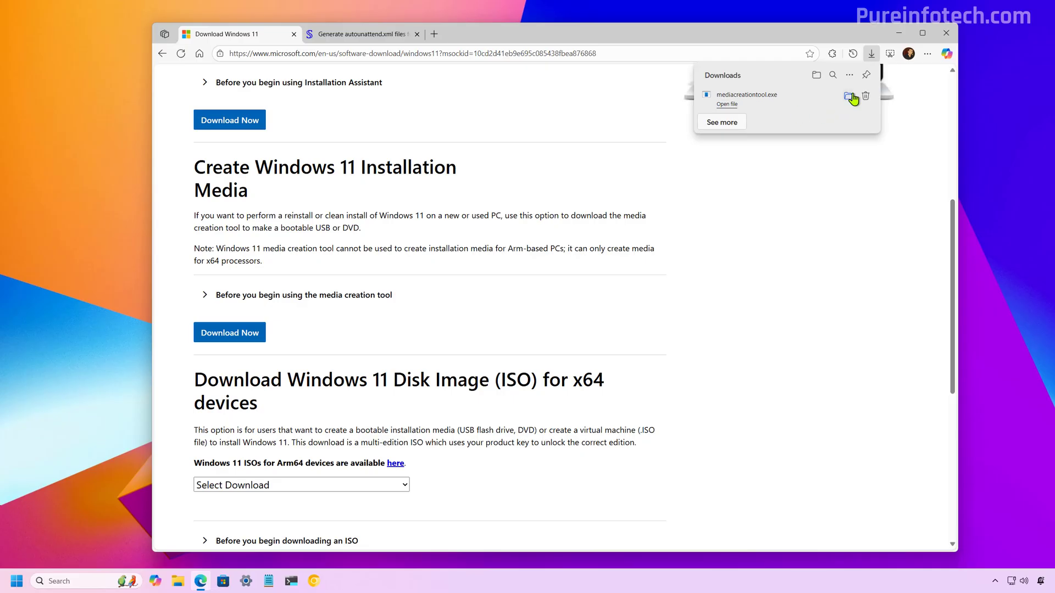
{"action": "left_click", "coordinate": [849, 98]}
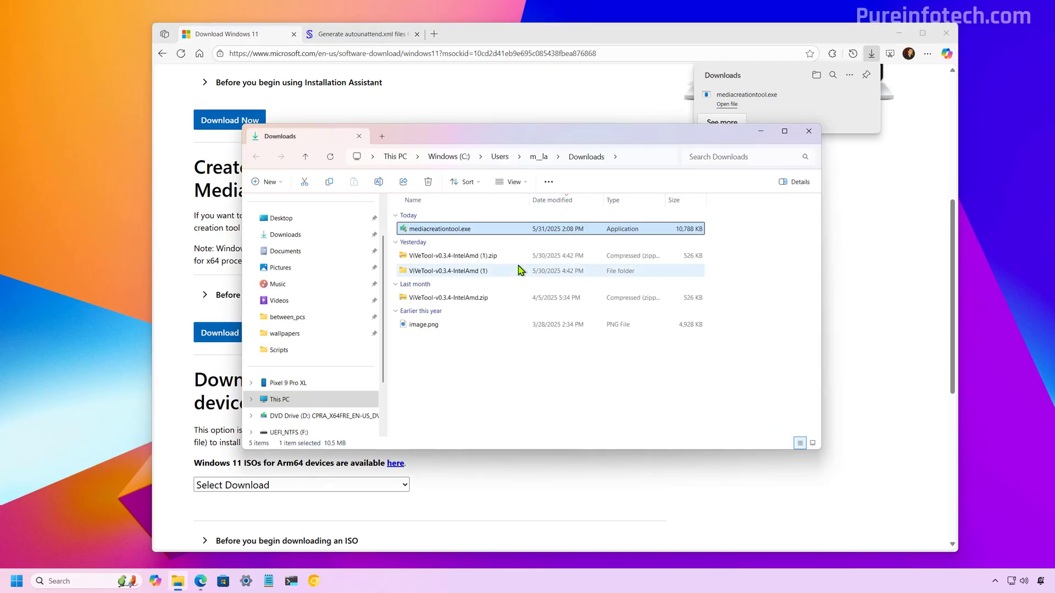
Launch mediacreationtool.exe and accept the license terms
{"action": "double_click", "coordinate": [444, 229]}
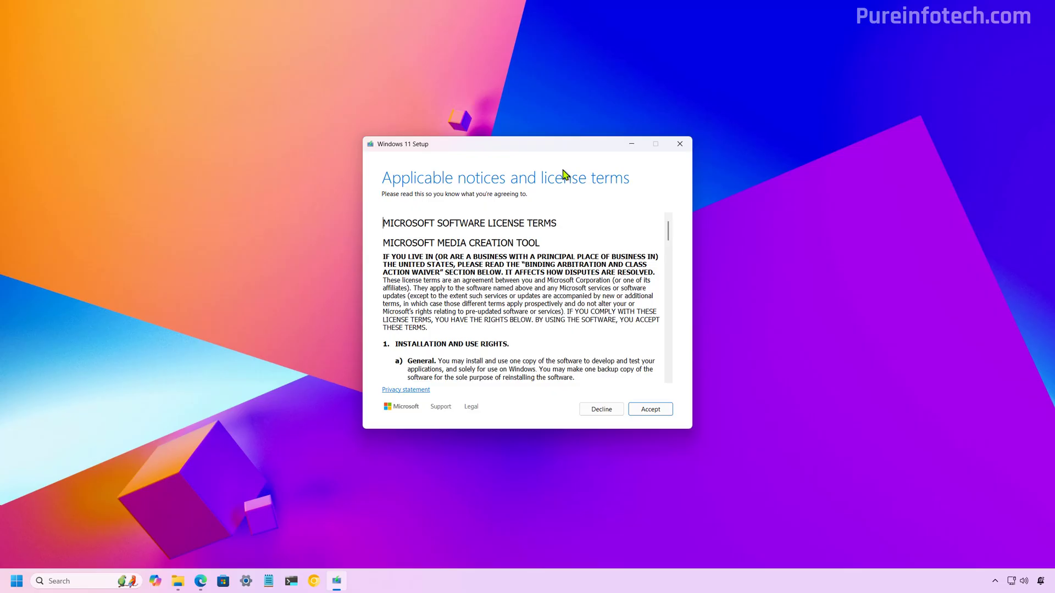
{"action": "left_click", "coordinate": [656, 410]}
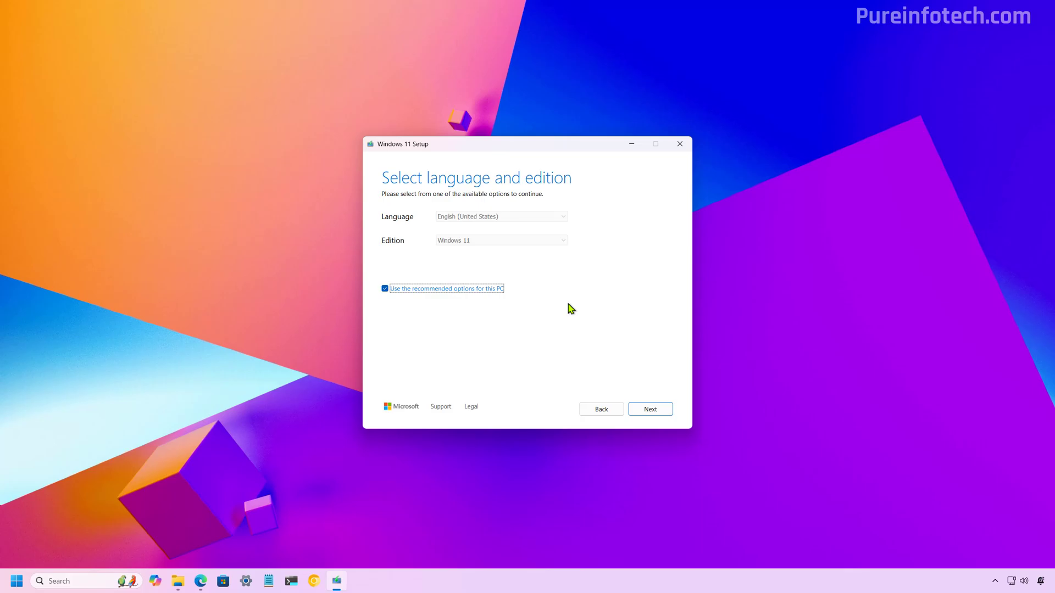
{"action": "left_click", "coordinate": [385, 289]}
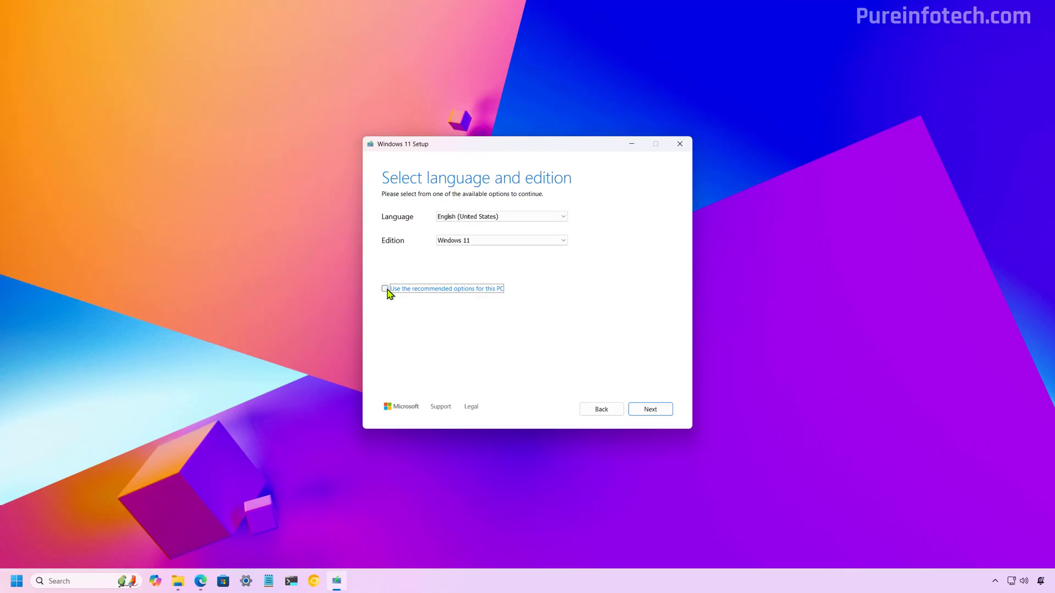
{"action": "left_click", "coordinate": [459, 218]}
{"action": "left_click", "coordinate": [460, 221]}
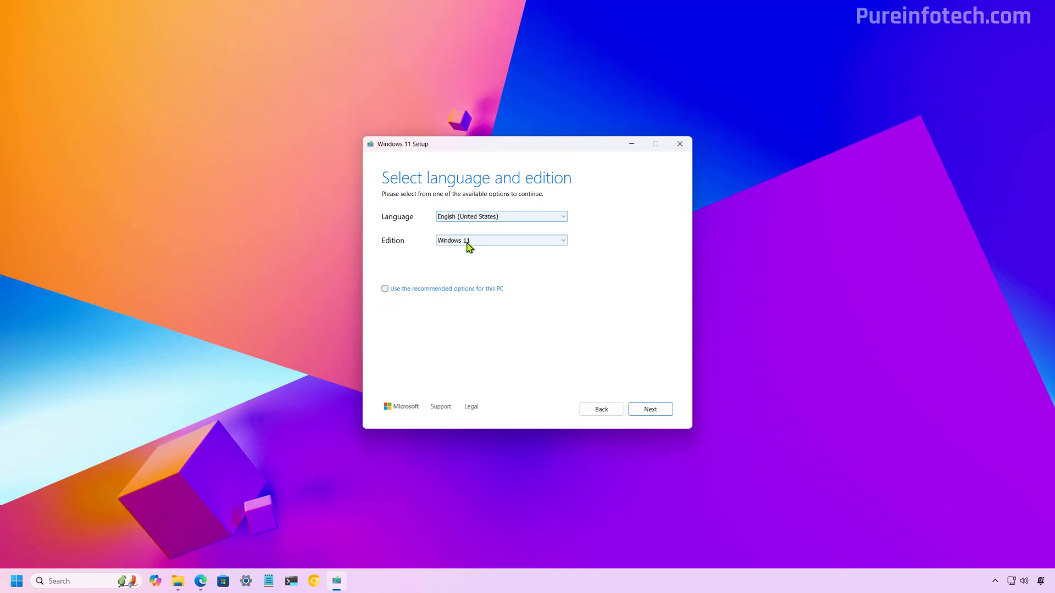
{"action": "left_click", "coordinate": [469, 244]}
{"action": "left_click", "coordinate": [468, 249]}
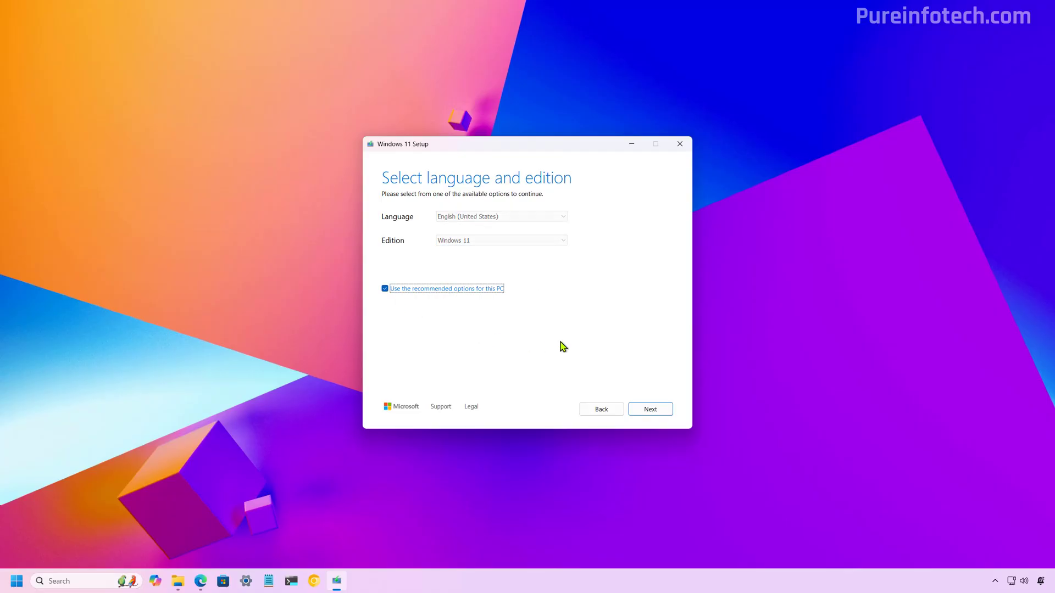
Keep the recommended language and edition and create the installation media on the USB flash drive E:
{"action": "left_click", "coordinate": [648, 410]}
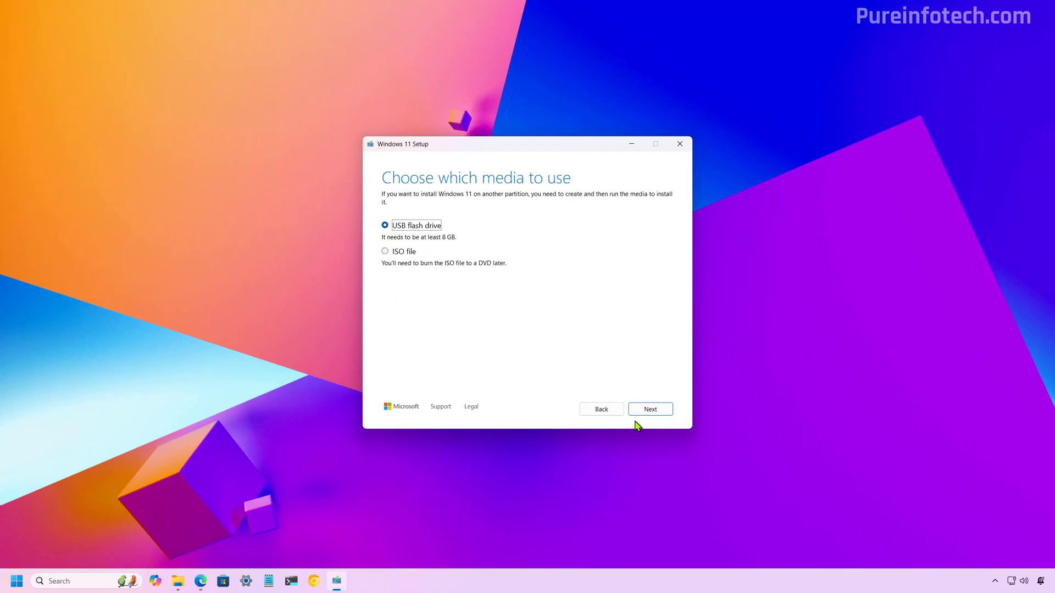
{"action": "left_click", "coordinate": [650, 411]}
{"action": "left_click", "coordinate": [417, 238]}
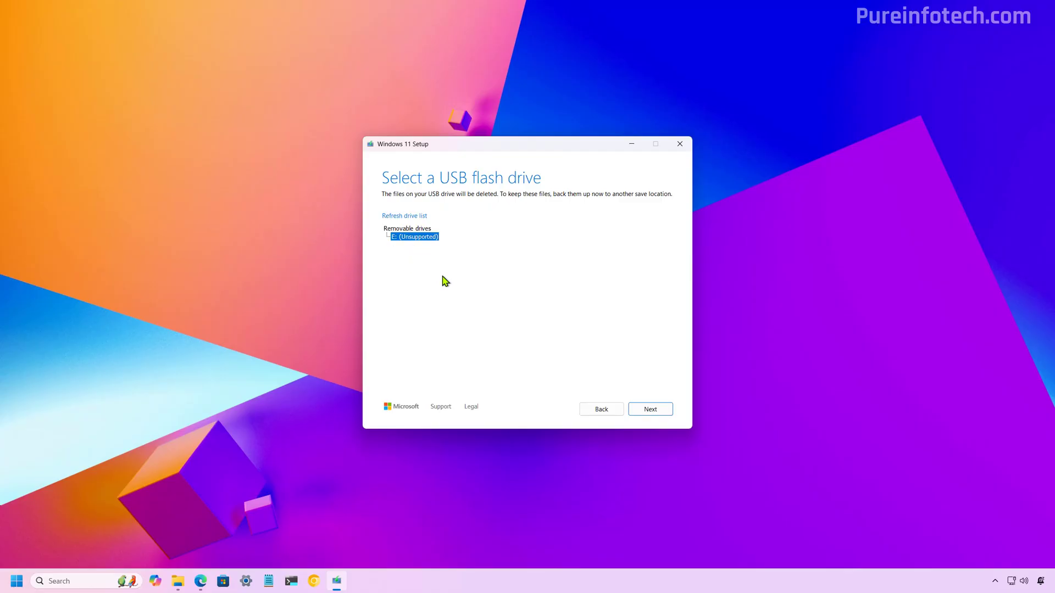
{"action": "left_click", "coordinate": [651, 412]}
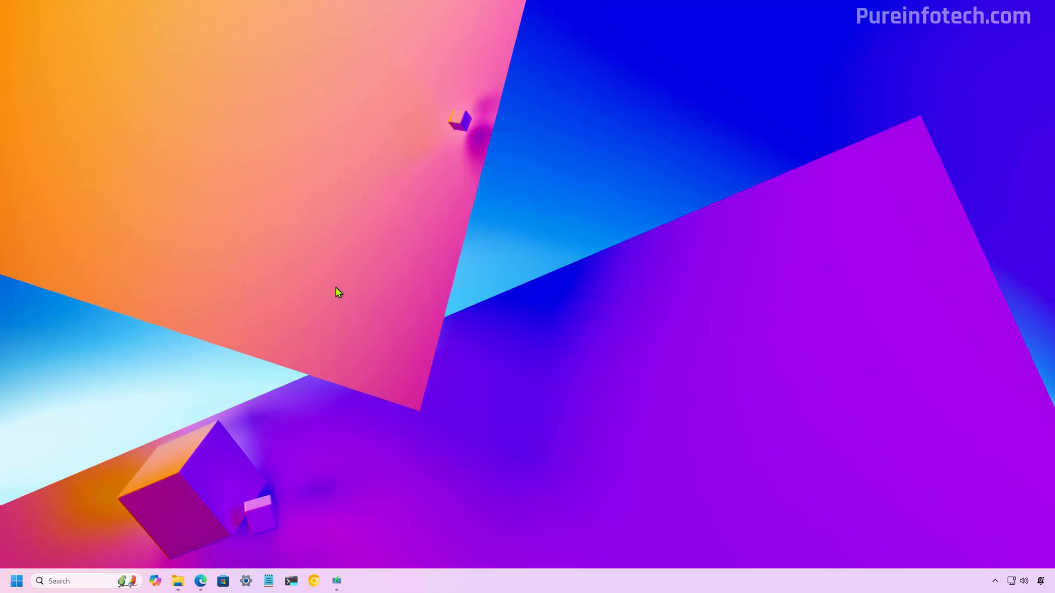
Switch to Edge and set the answer file to English display language, first language English (United States), and US keyboard layout
{"action": "left_click", "coordinate": [202, 585]}
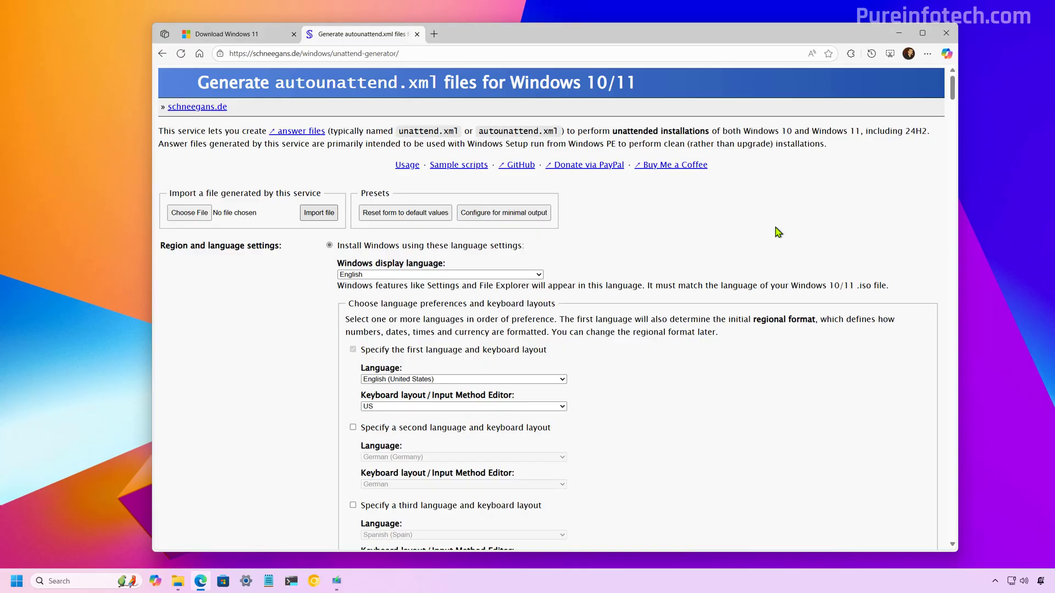
{"action": "left_click", "coordinate": [386, 275]}
{"action": "left_click", "coordinate": [353, 275]}
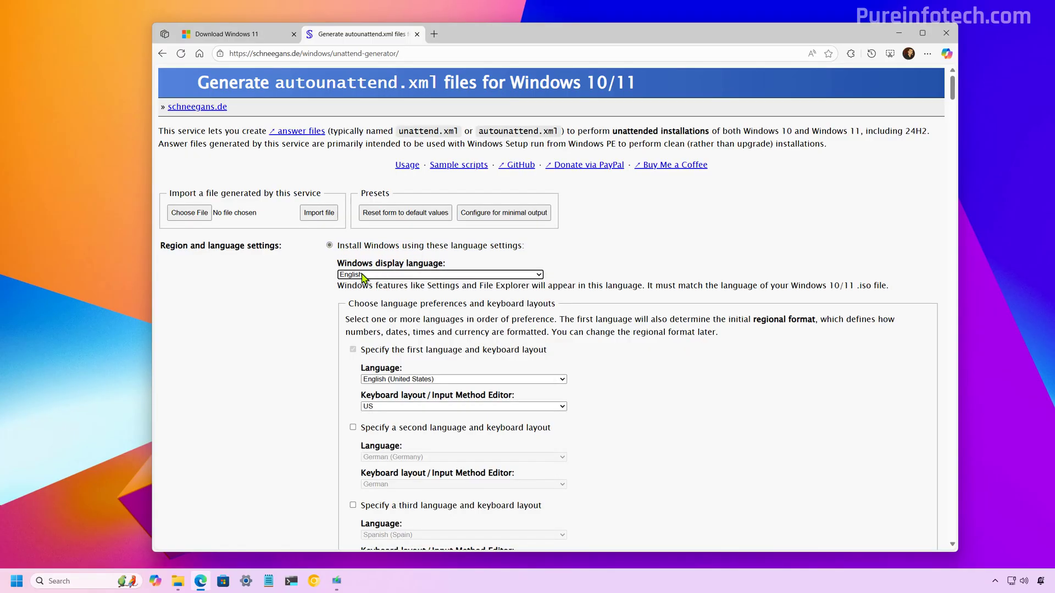
{"action": "left_click", "coordinate": [434, 380]}
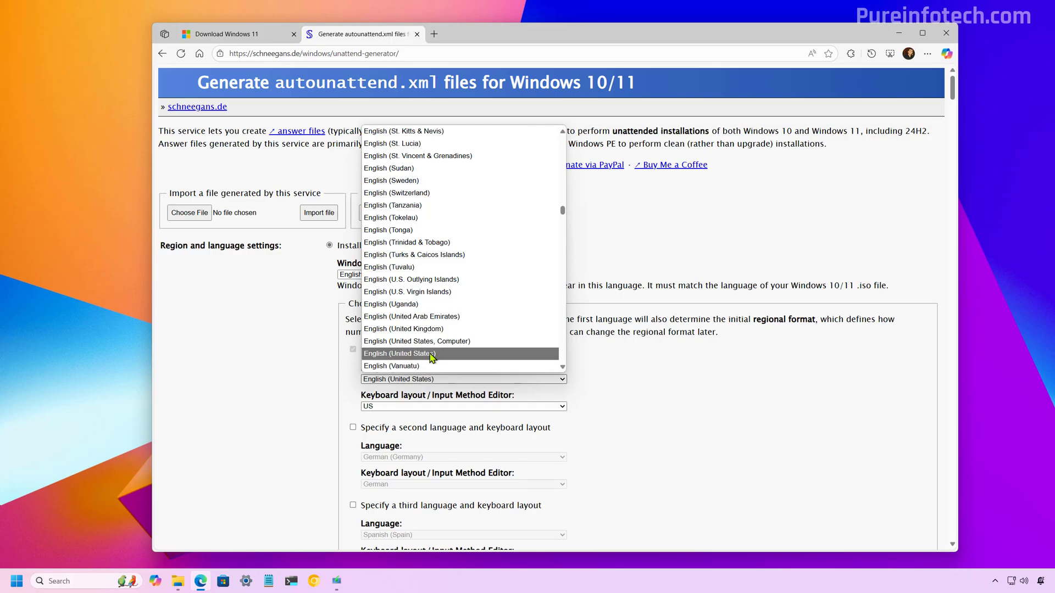
{"action": "left_click", "coordinate": [432, 354]}
{"action": "left_click", "coordinate": [391, 406]}
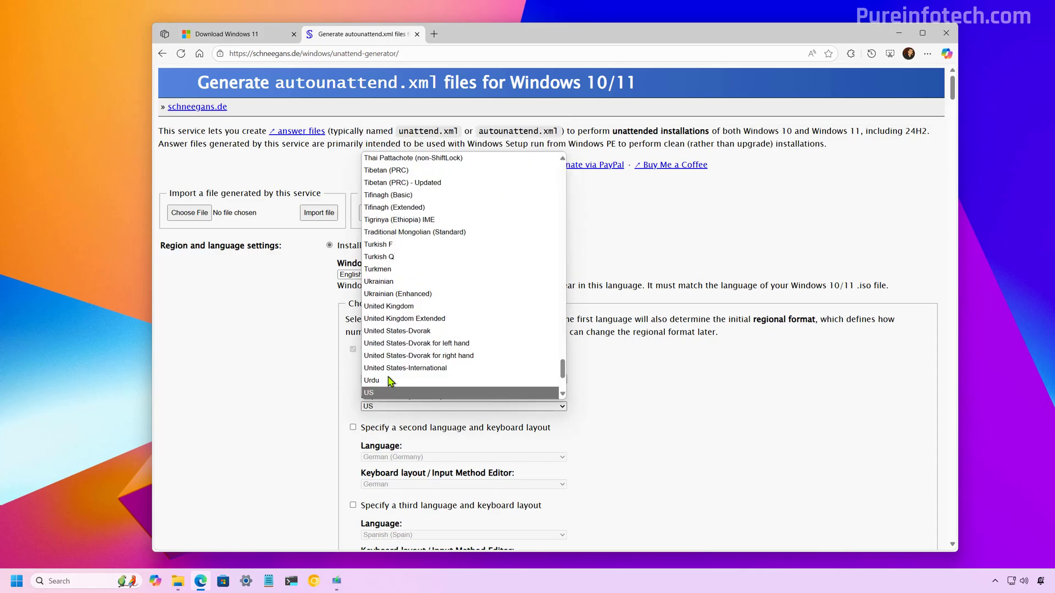
{"action": "left_click", "coordinate": [392, 393]}
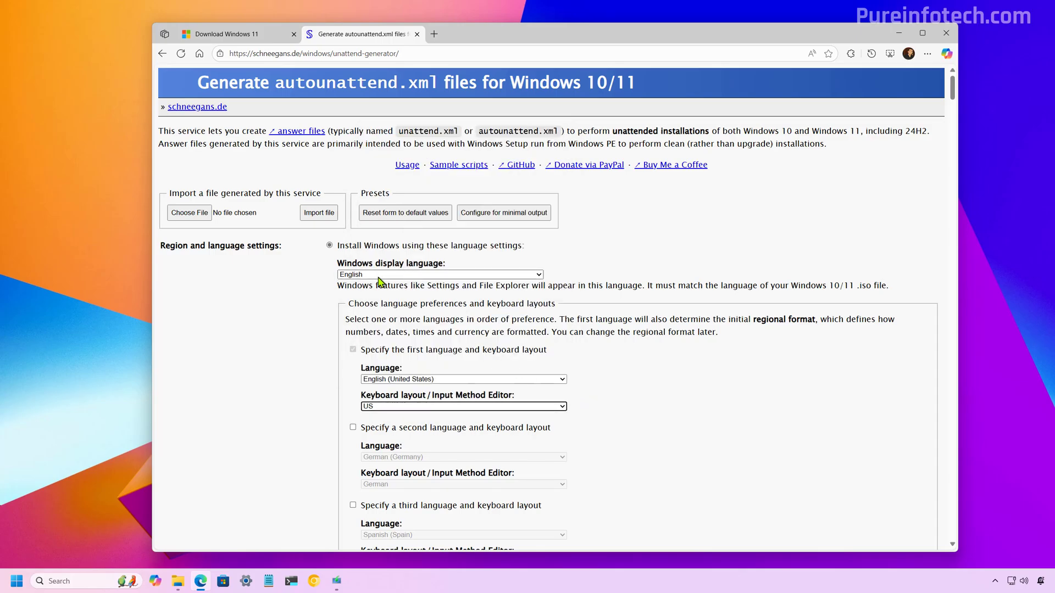
Set the home location to United States and the processor architecture to Intel/AMD 64-bit
{"action": "scroll", "coordinate": [530, 300], "scroll_direction": "down", "scroll_amount": 5}
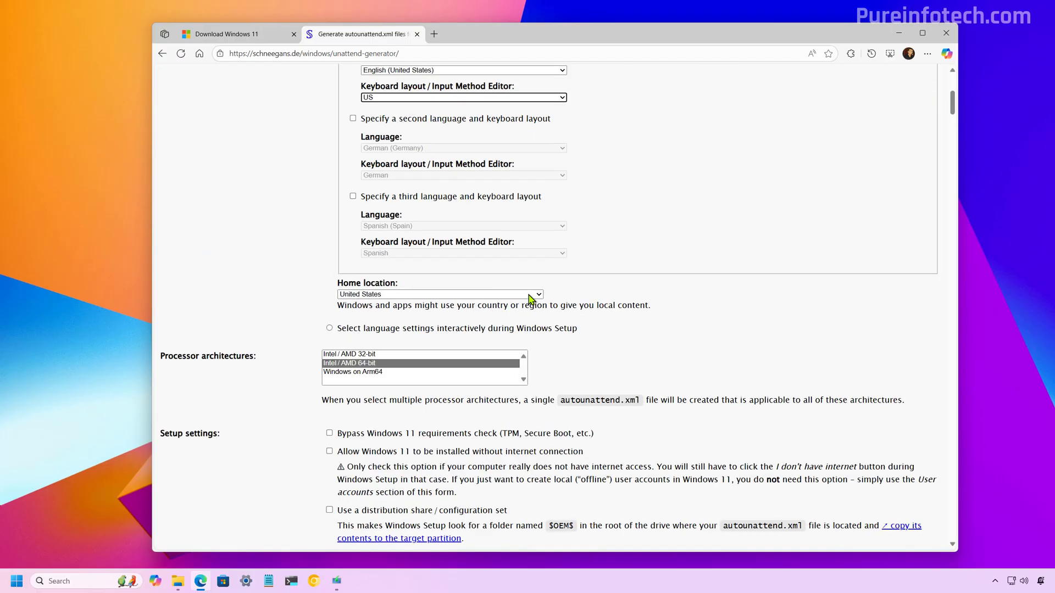
{"action": "left_click", "coordinate": [530, 297]}
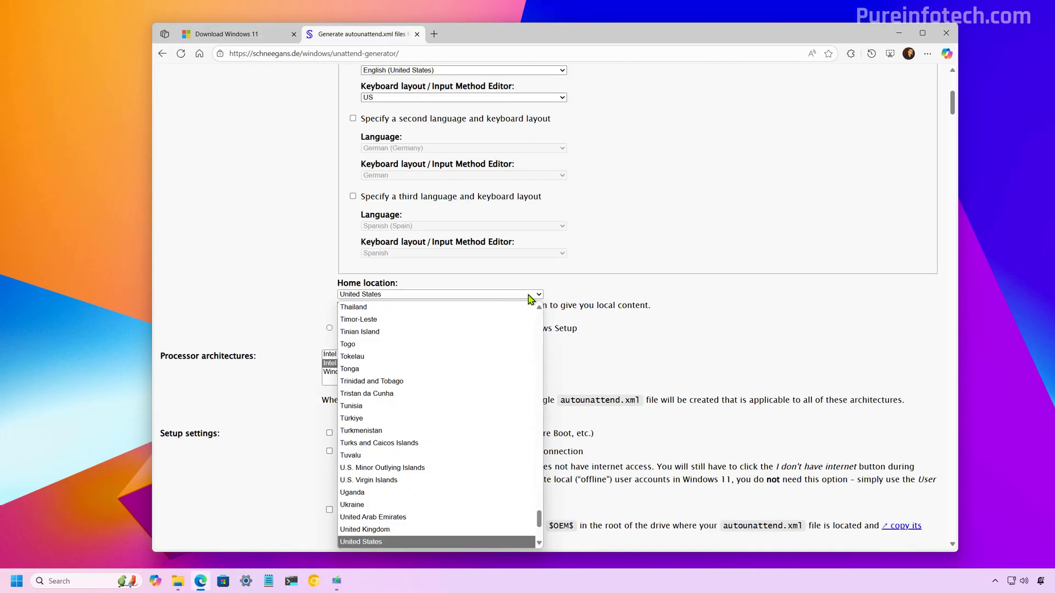
{"action": "left_click", "coordinate": [369, 544]}
{"action": "scroll", "coordinate": [612, 358], "scroll_direction": "down", "scroll_amount": 1}
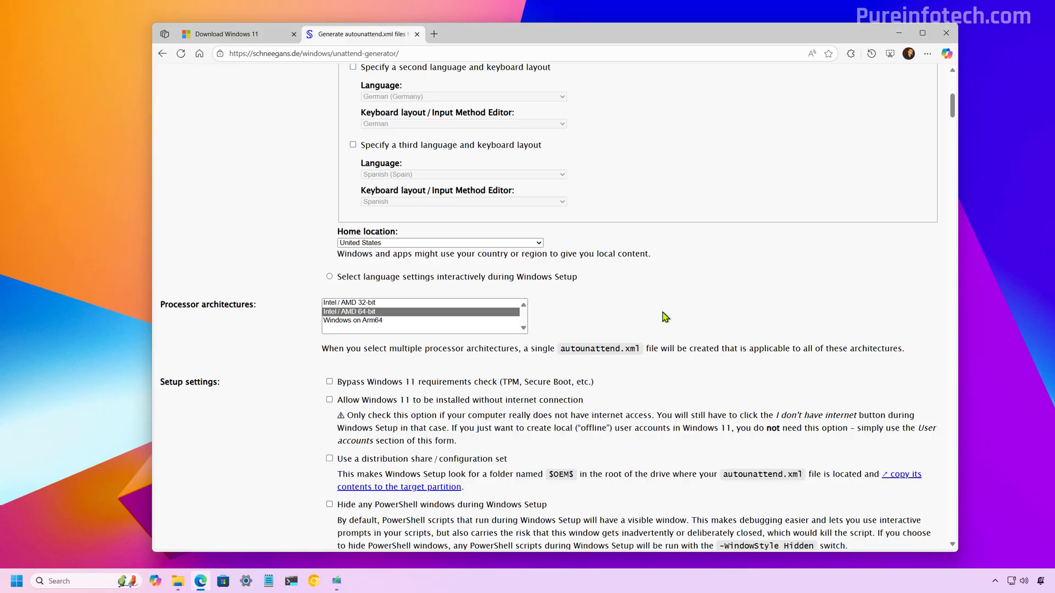
{"action": "left_click", "coordinate": [351, 312]}
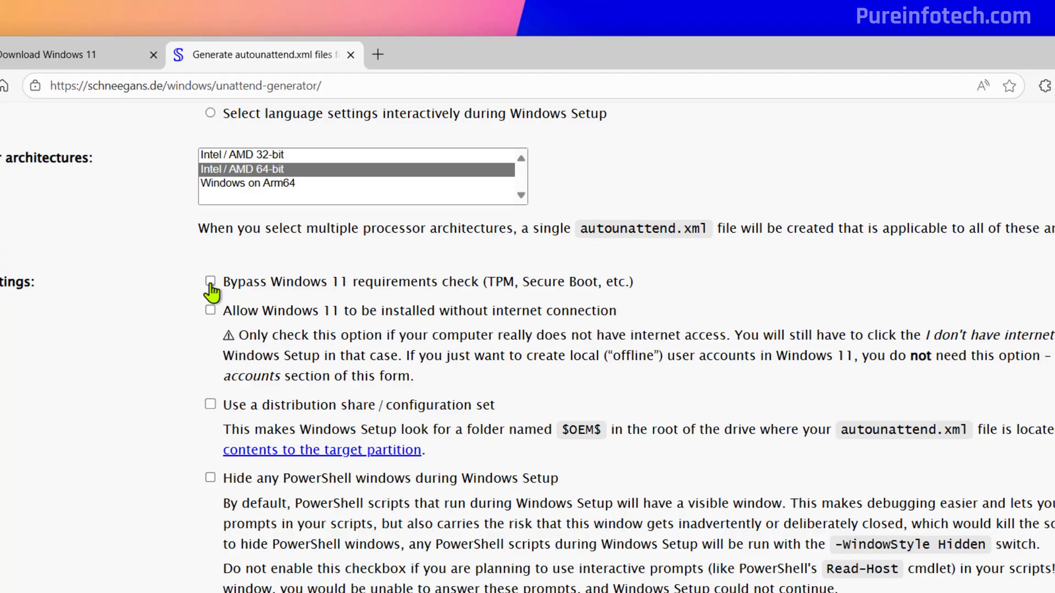
Enable bypassing the Windows 11 requirements check and hiding PowerShell windows during Windows Setup
{"action": "left_click", "coordinate": [329, 381]}
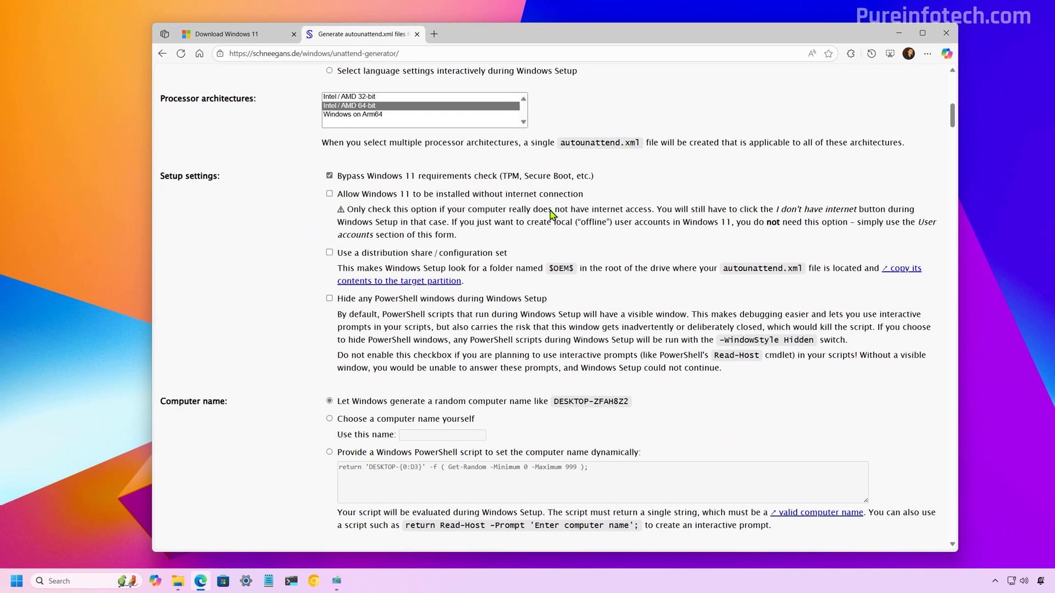
{"action": "left_click", "coordinate": [330, 299]}
{"action": "left_click", "coordinate": [329, 419]}
{"action": "left_click", "coordinate": [405, 435]}
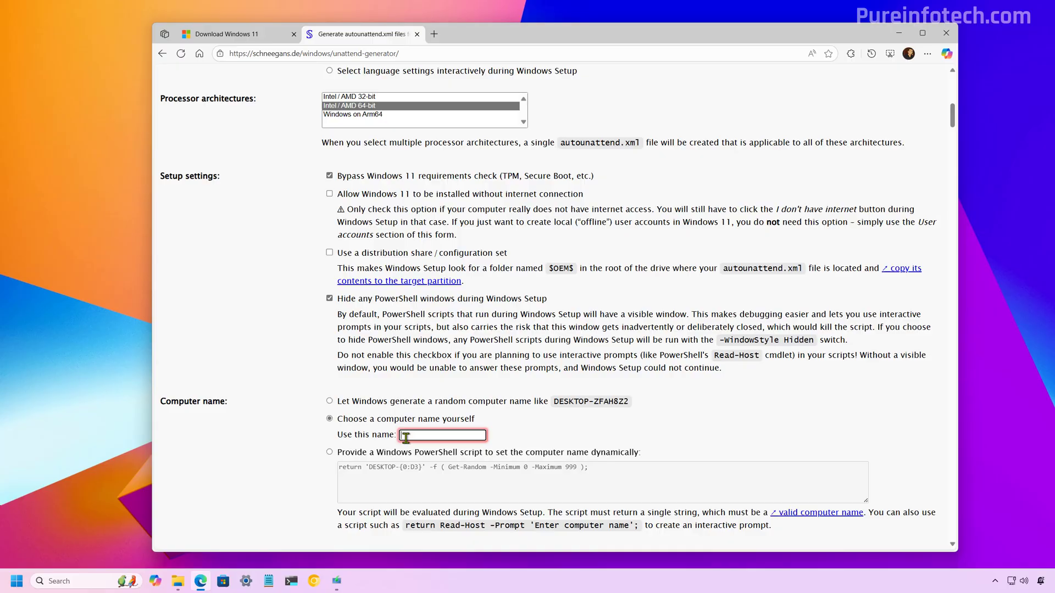
{"action": "left_click", "coordinate": [330, 401]}
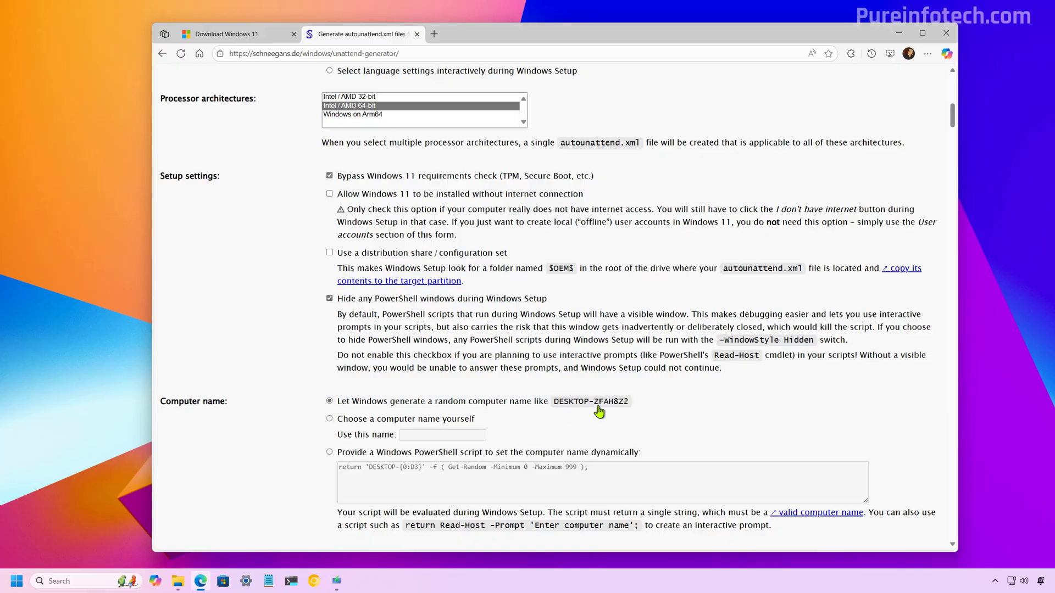
Let Windows Setup wipe, partition and format disk 0, keeping the GPT layout and the recovery partition for Windows RE
{"action": "scroll", "coordinate": [599, 412], "scroll_direction": "down", "scroll_amount": 3}
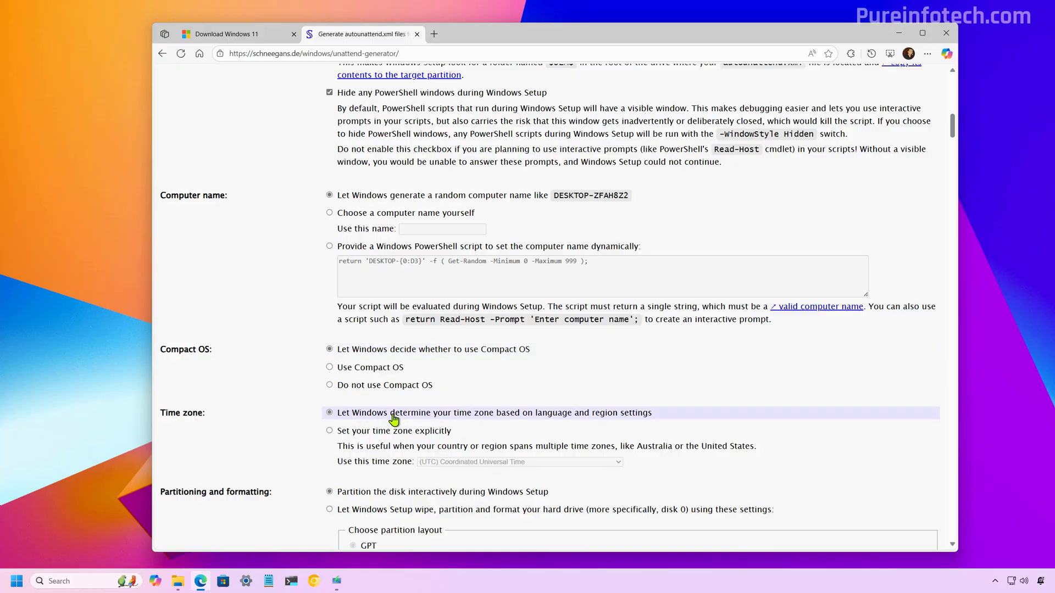
{"action": "scroll", "coordinate": [260, 393], "scroll_direction": "down", "scroll_amount": 3}
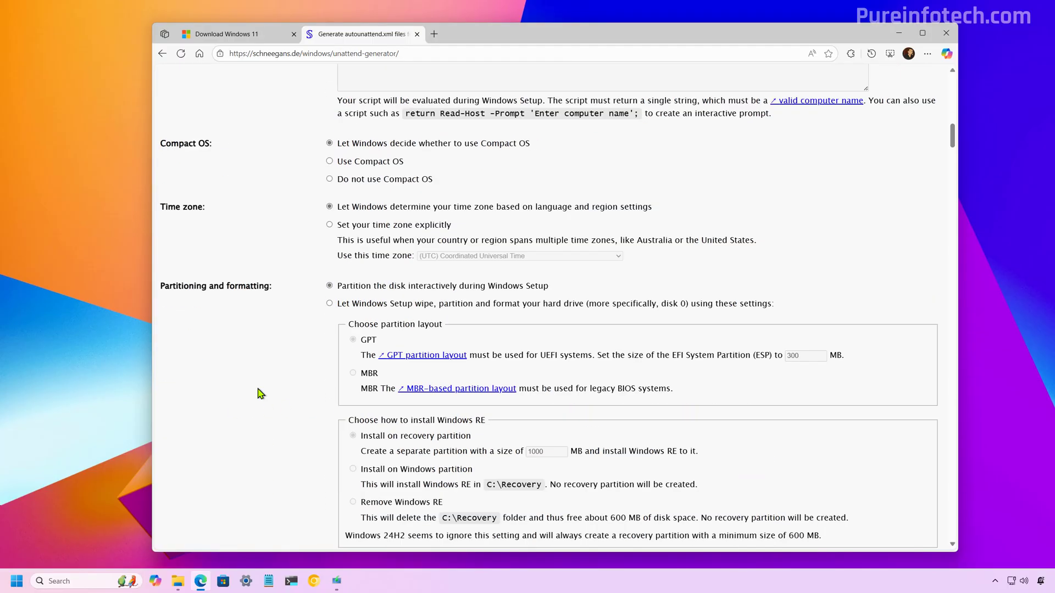
{"action": "left_click", "coordinate": [329, 303]}
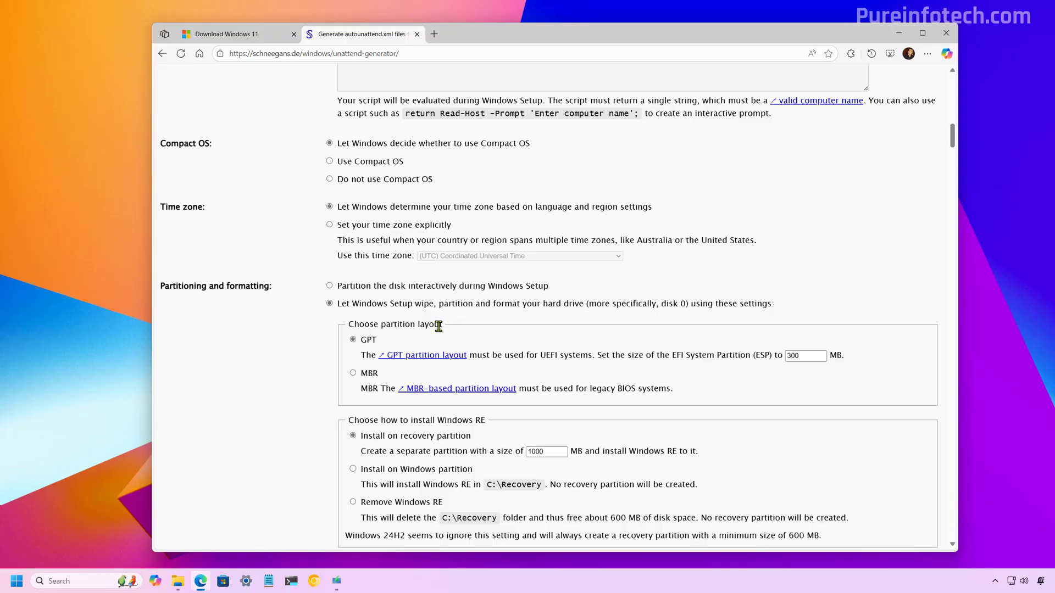
{"action": "scroll", "coordinate": [561, 476], "scroll_direction": "down", "scroll_amount": 2}
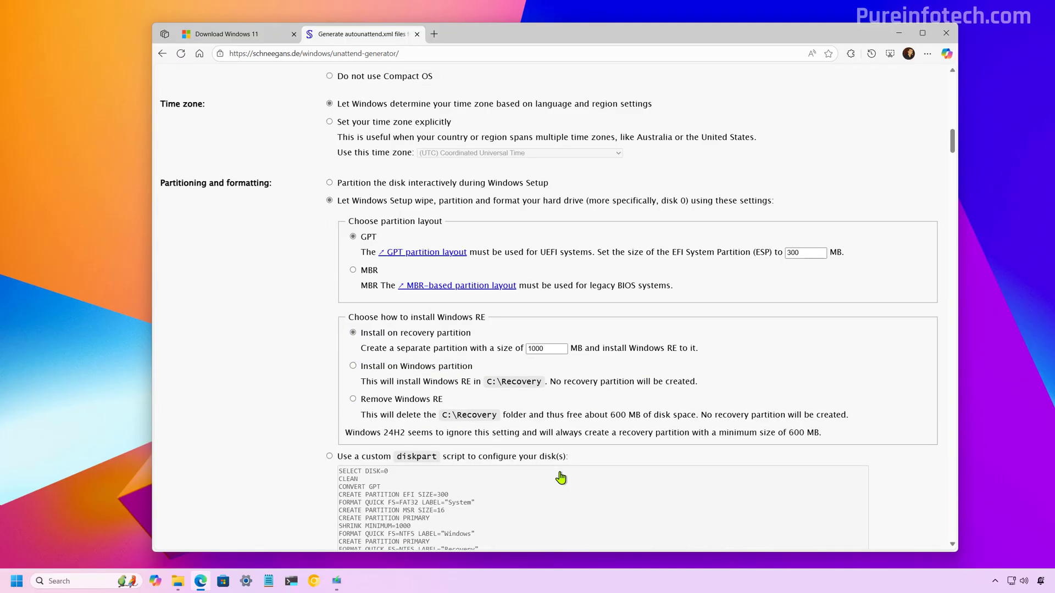
Use a generic product key and choose Pro as the Windows edition to install
{"action": "scroll", "coordinate": [561, 477], "scroll_direction": "down", "scroll_amount": 8}
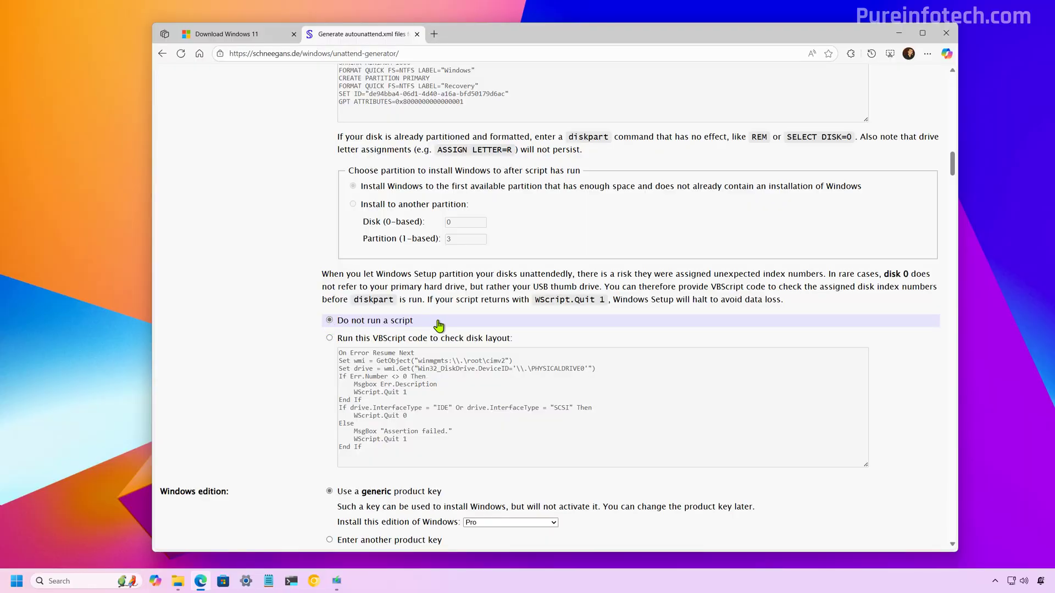
{"action": "scroll", "coordinate": [187, 253], "scroll_direction": "down", "scroll_amount": 5}
{"action": "left_click", "coordinate": [330, 234]}
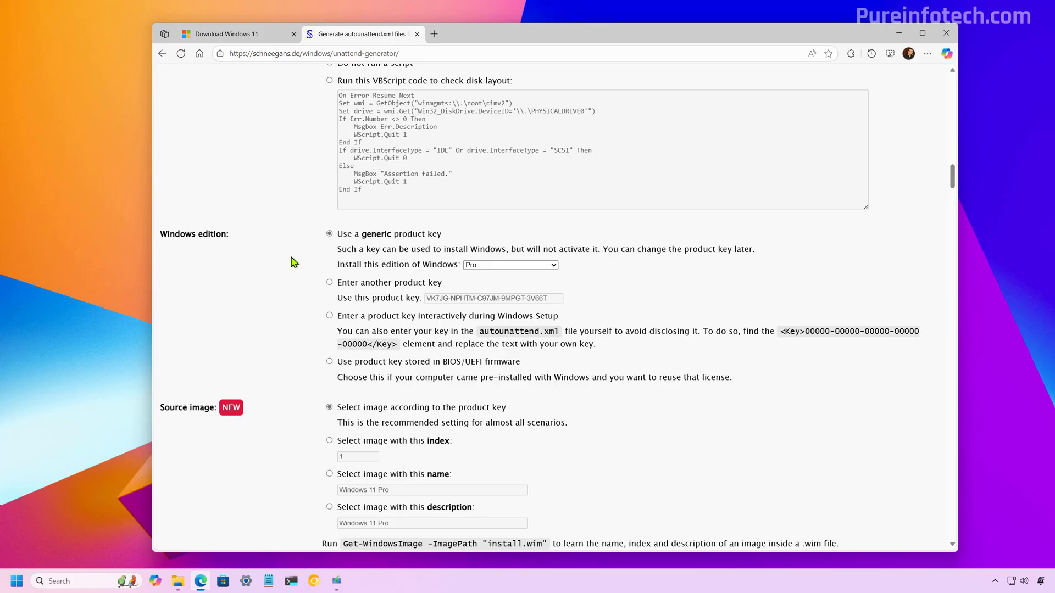
{"action": "left_click", "coordinate": [491, 270]}
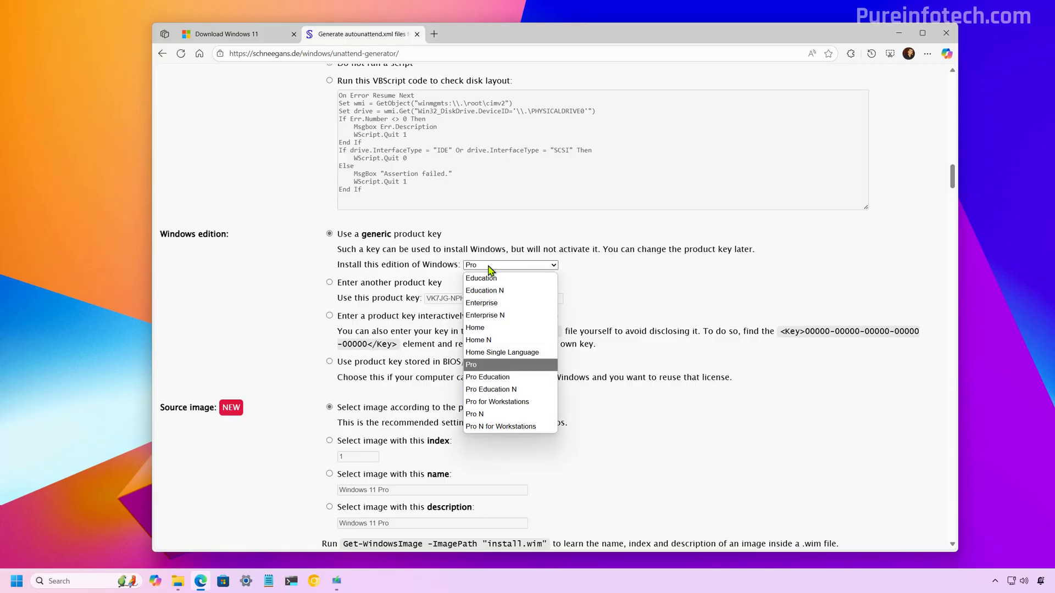
Remove the second local account, User, from the accounts that Windows Setup creates
{"action": "scroll", "coordinate": [369, 261], "scroll_direction": "down", "scroll_amount": 3}
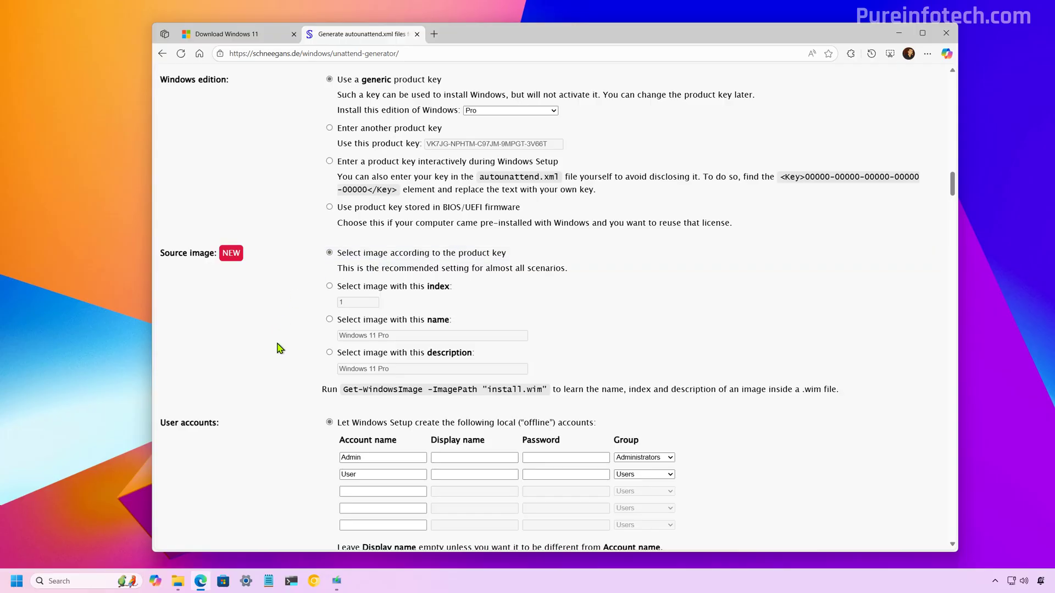
{"action": "scroll", "coordinate": [394, 324], "scroll_direction": "down", "scroll_amount": 3}
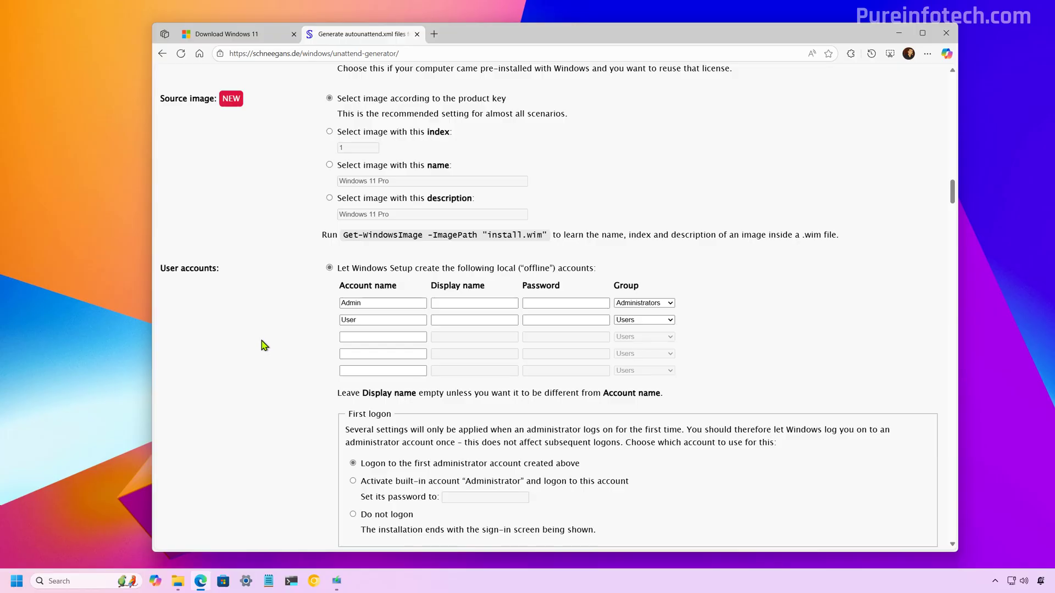
{"action": "left_click_drag", "start_coordinate": [362, 321], "coordinate": [301, 322]}
{"action": "key", "text": "BackSpace"}
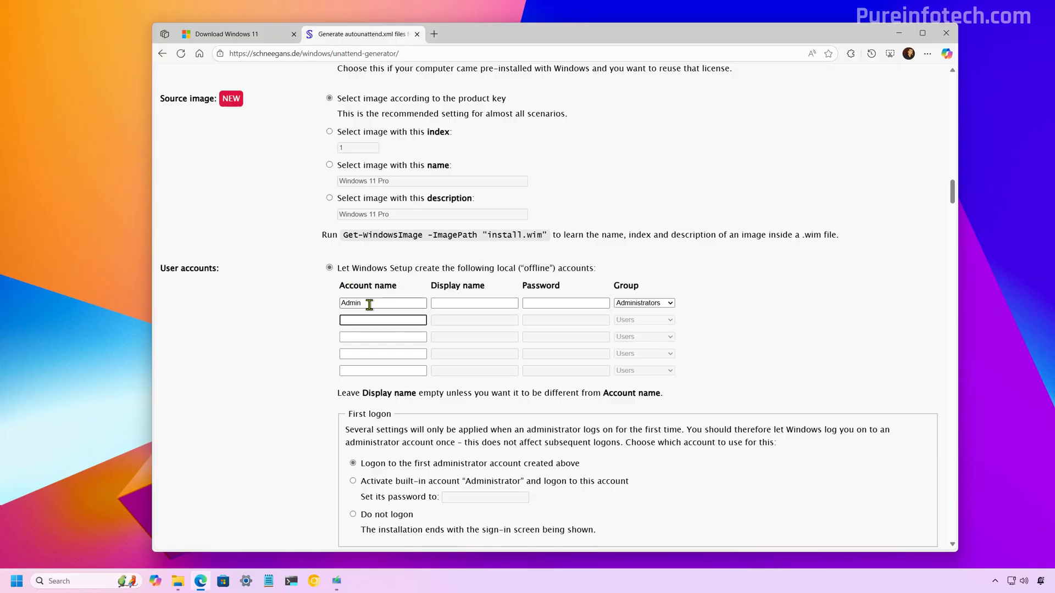
Give the Admin account the display name Admin, enter its account password, and assign it to the Administrators group
{"action": "left_click", "coordinate": [456, 303]}
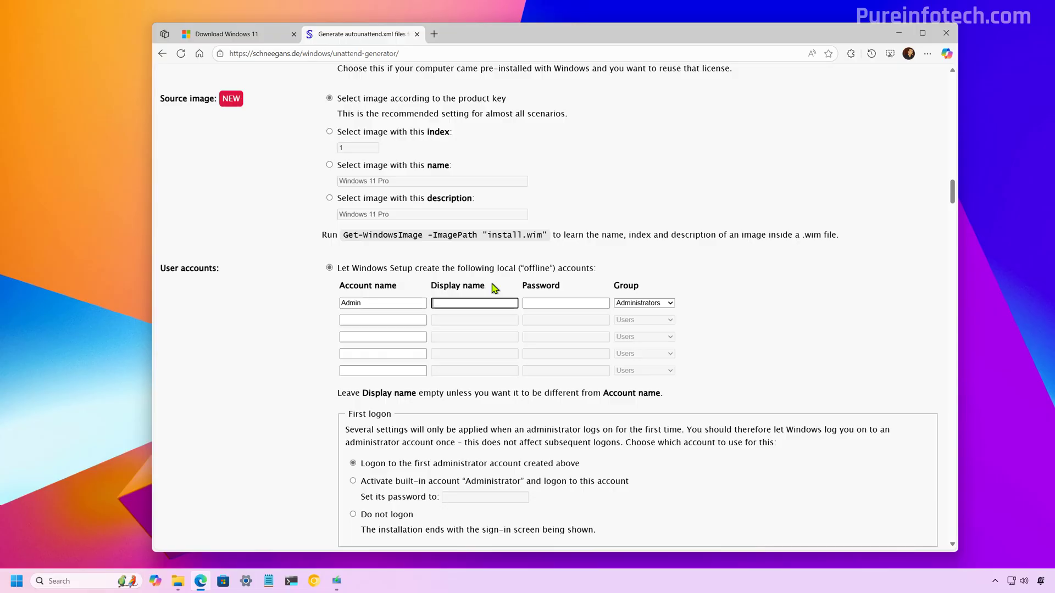
{"action": "type", "text": "Admin"}
{"action": "left_click", "coordinate": [541, 302]}
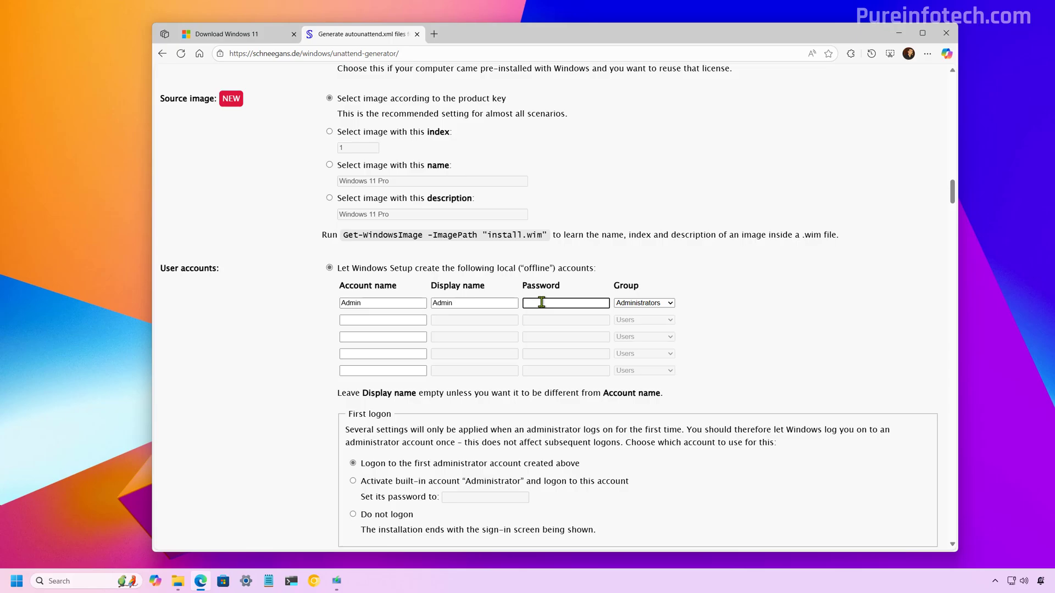
{"action": "type", "text": "password"}
{"action": "left_click", "coordinate": [671, 304]}
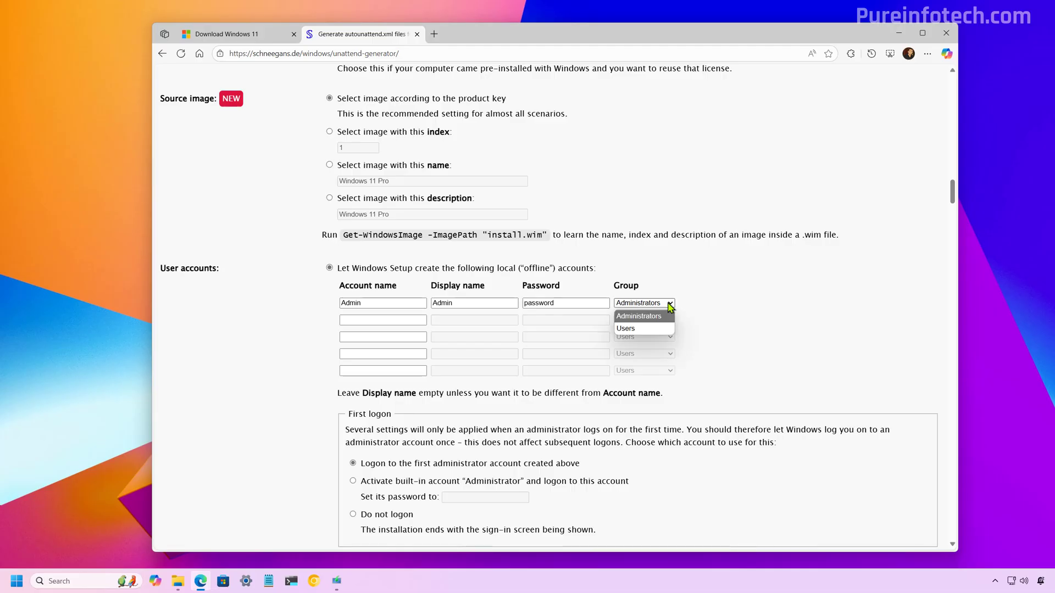
{"action": "left_click", "coordinate": [654, 317]}
Enable file extensions, the classic context menu, opening File Explorer to This PC, and the End task command in the taskbar
{"action": "scroll", "coordinate": [654, 316], "scroll_direction": "down", "scroll_amount": 6}
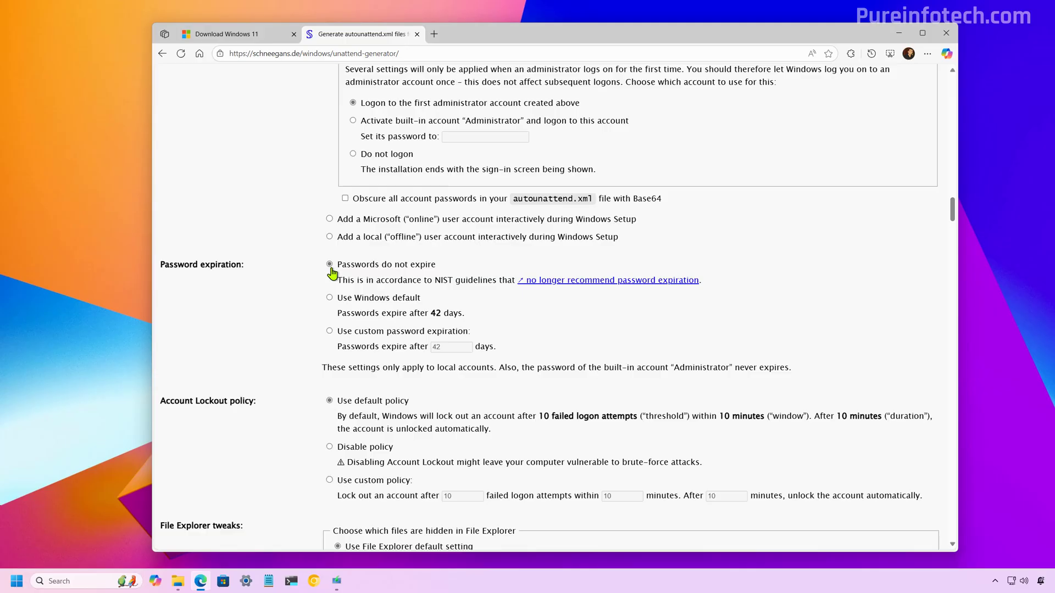
{"action": "scroll", "coordinate": [329, 268], "scroll_direction": "down", "scroll_amount": 3}
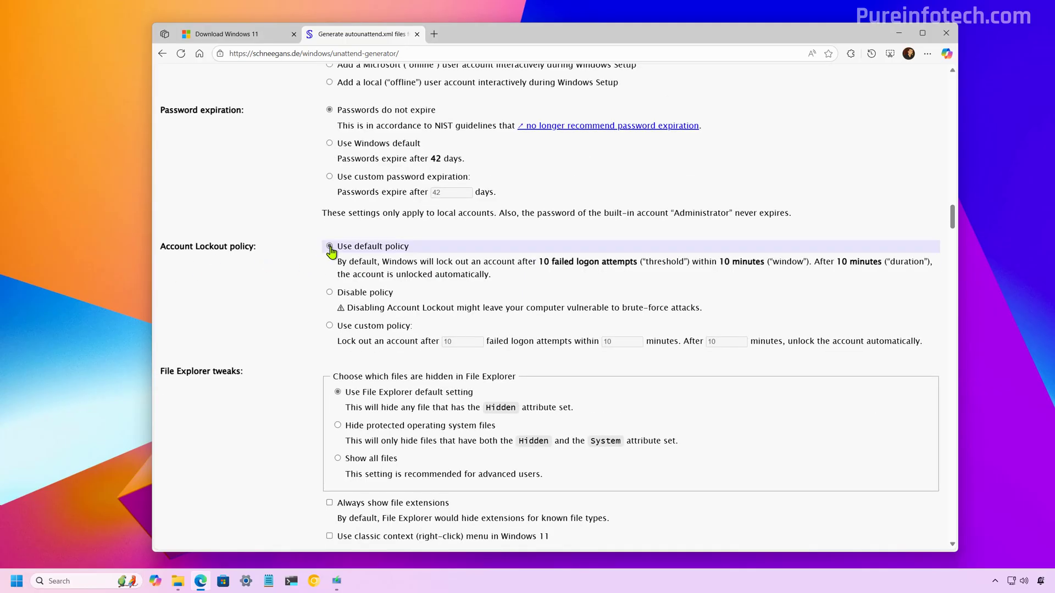
{"action": "scroll", "coordinate": [196, 184], "scroll_direction": "down", "scroll_amount": 4}
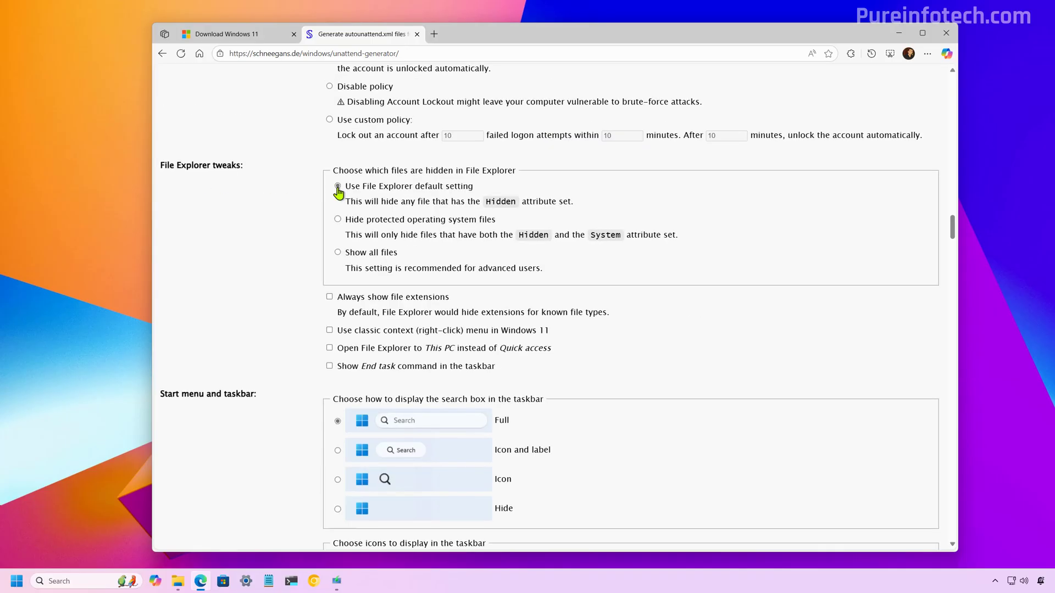
{"action": "left_click", "coordinate": [330, 298]}
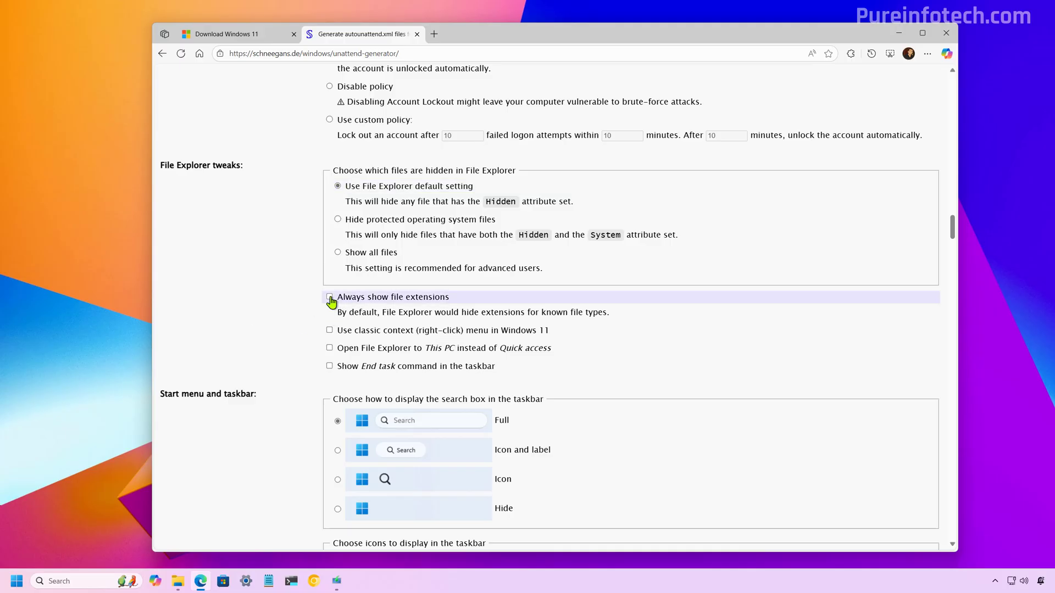
{"action": "left_click", "coordinate": [330, 299]}
{"action": "left_click", "coordinate": [329, 331]}
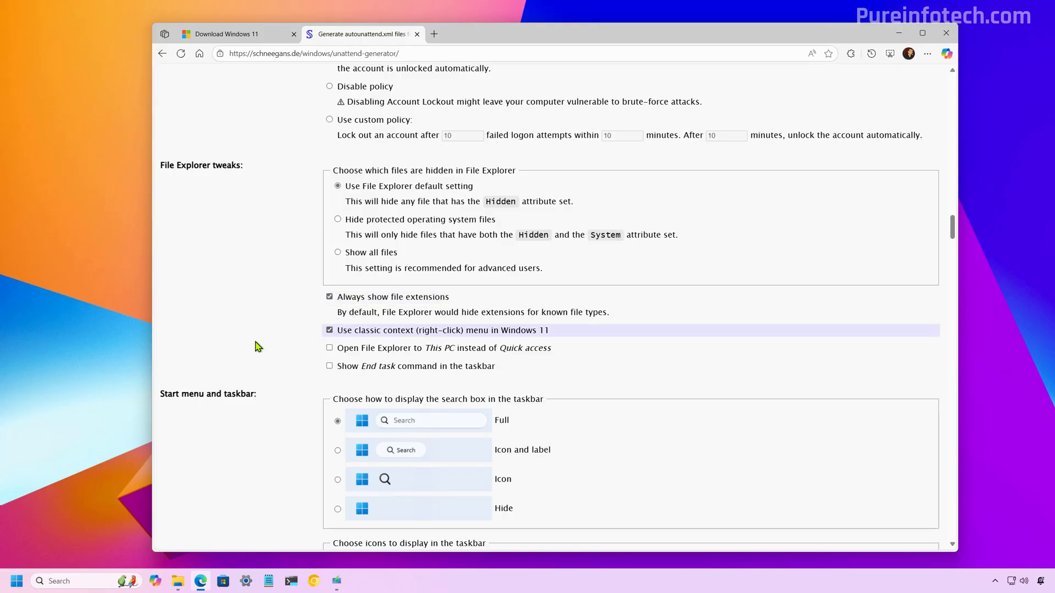
{"action": "left_click", "coordinate": [329, 349]}
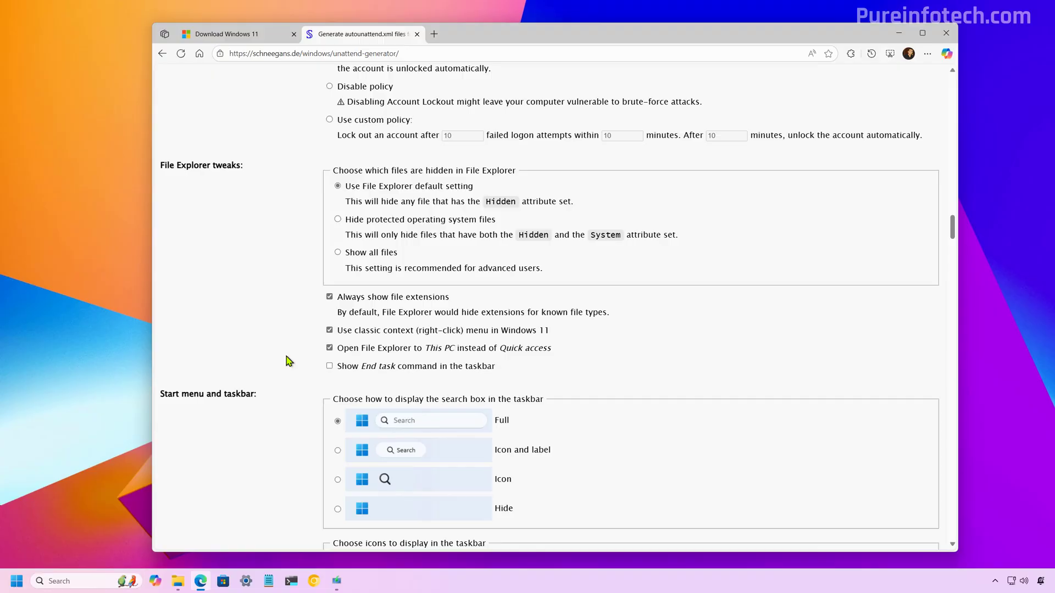
{"action": "left_click", "coordinate": [330, 366]}
Hide the search box in the taskbar and remove all taskbar icons
{"action": "scroll", "coordinate": [379, 372], "scroll_direction": "down", "scroll_amount": 4}
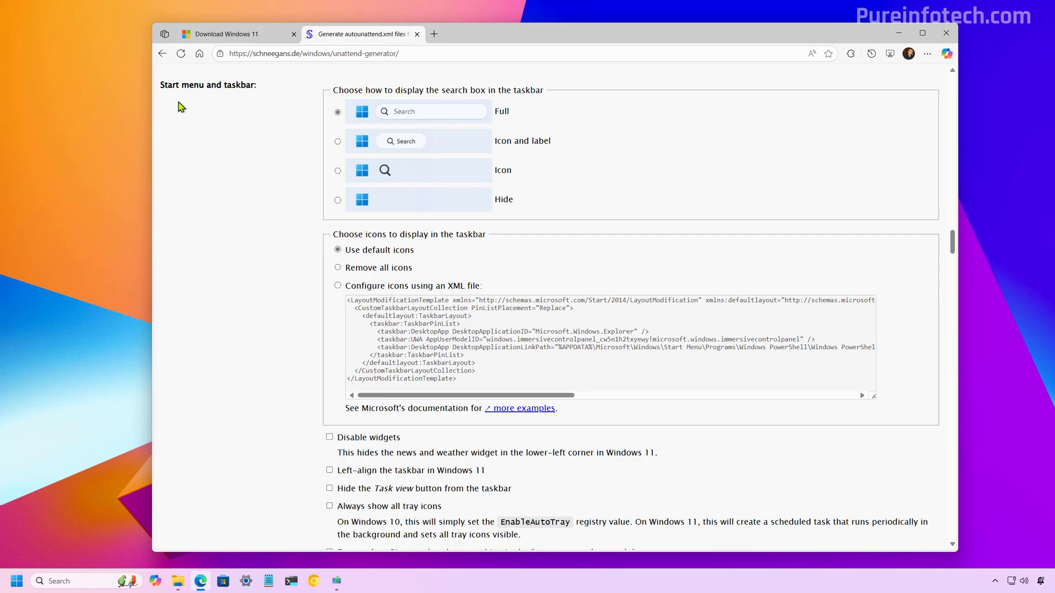
{"action": "left_click", "coordinate": [337, 200]}
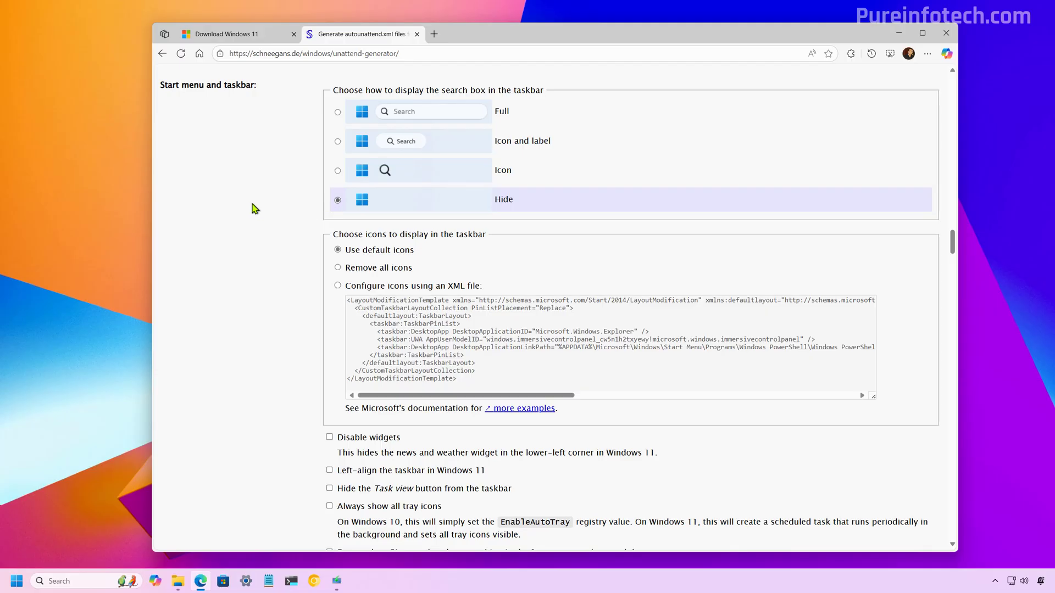
{"action": "left_click", "coordinate": [337, 269]}
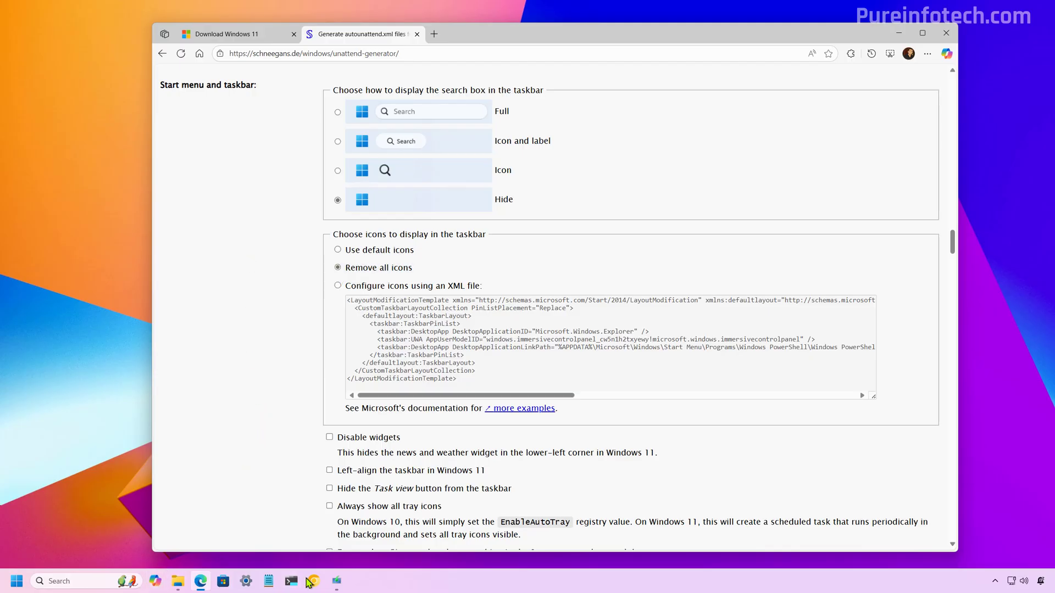
Disable widgets, left-align the Windows 11 taskbar, and hide the Task view button
{"action": "scroll", "coordinate": [330, 291], "scroll_direction": "down", "scroll_amount": 3}
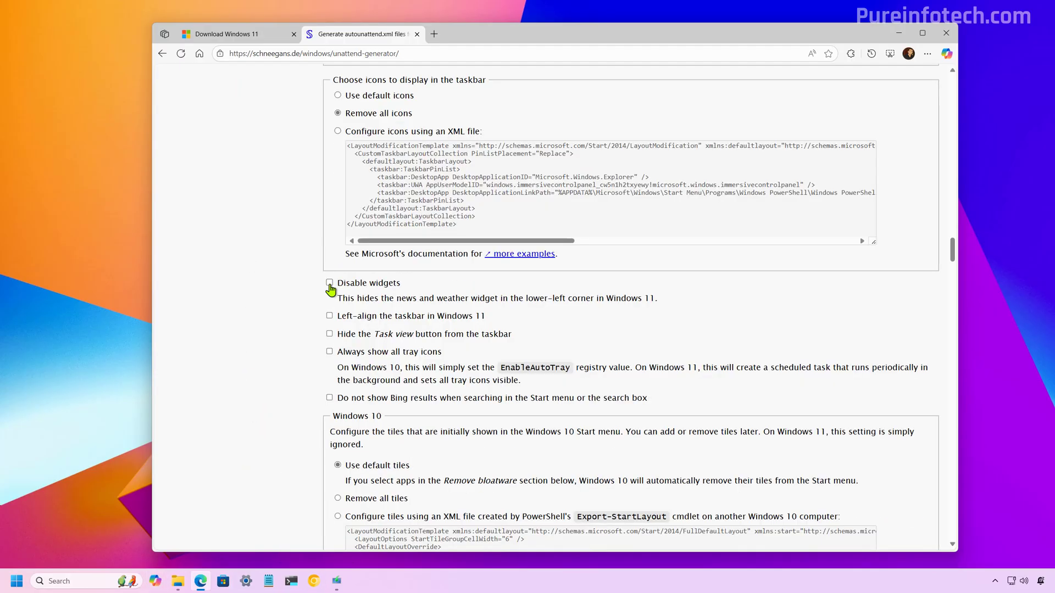
{"action": "left_click", "coordinate": [329, 283]}
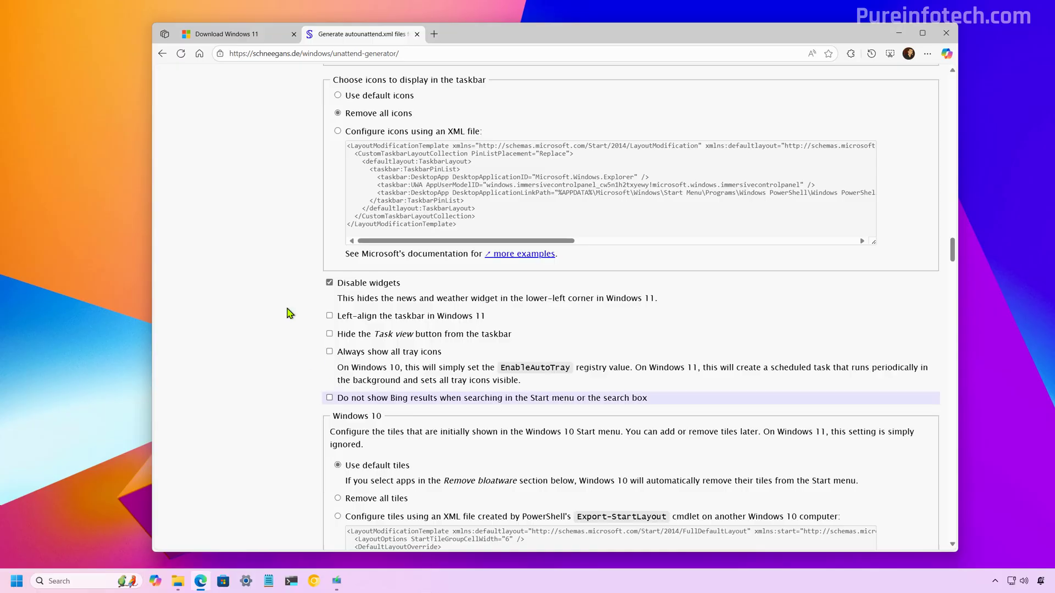
{"action": "left_click", "coordinate": [329, 317]}
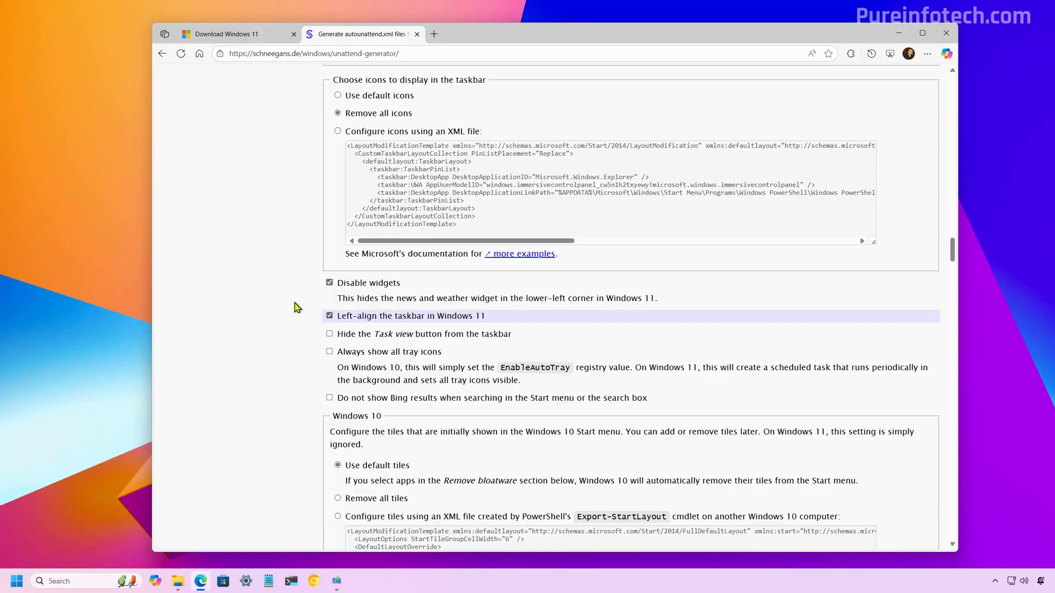
{"action": "left_click", "coordinate": [330, 335]}
Turn off Bing results in searches and remove all pins from the Windows 11 Start menu
{"action": "scroll", "coordinate": [296, 365], "scroll_direction": "down", "scroll_amount": 2}
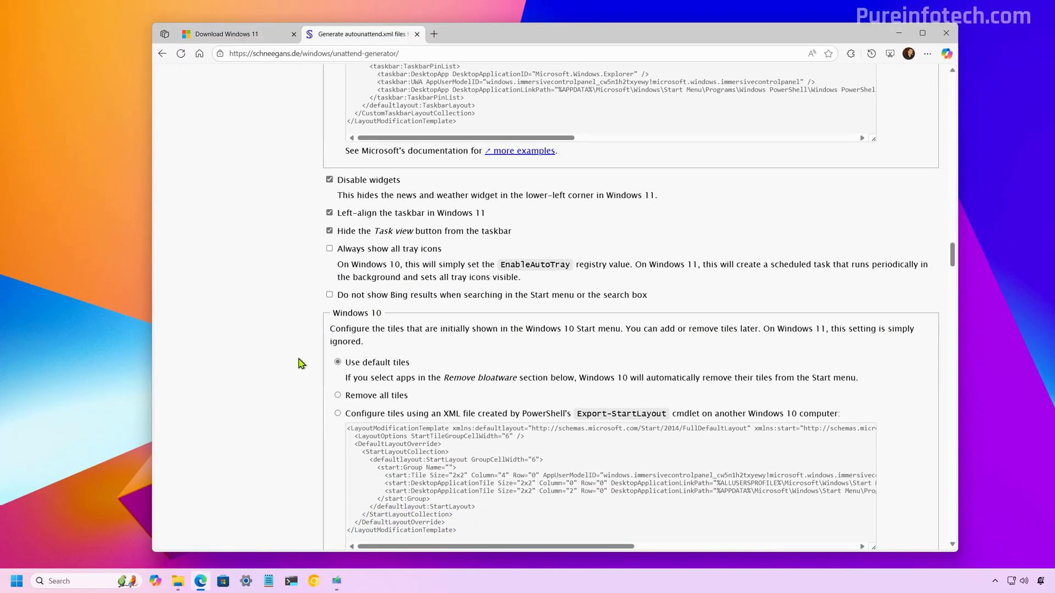
{"action": "left_click", "coordinate": [329, 295]}
{"action": "scroll", "coordinate": [268, 317], "scroll_direction": "down", "scroll_amount": 8}
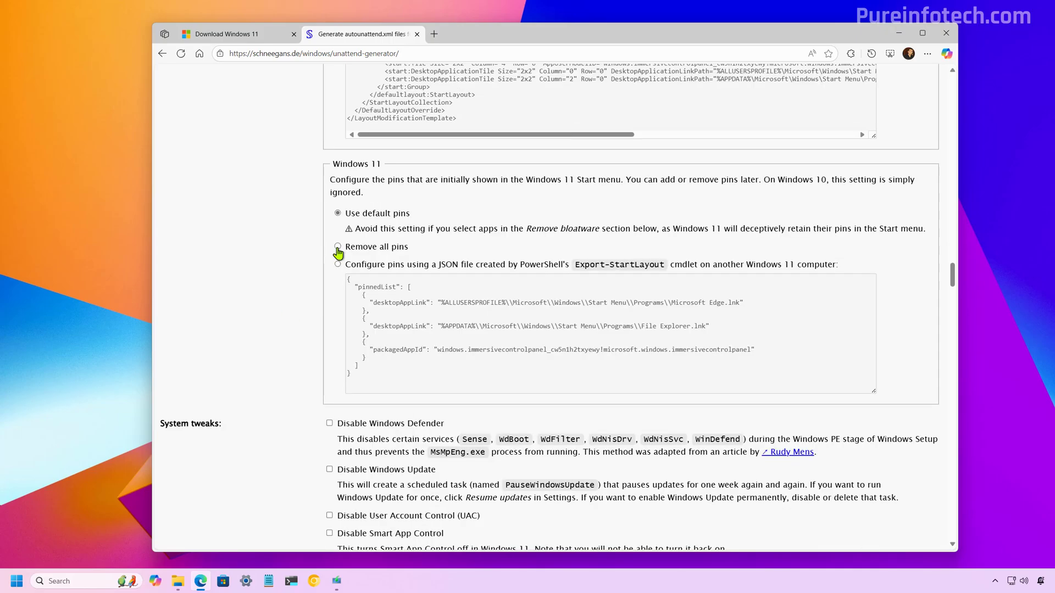
{"action": "left_click", "coordinate": [338, 247]}
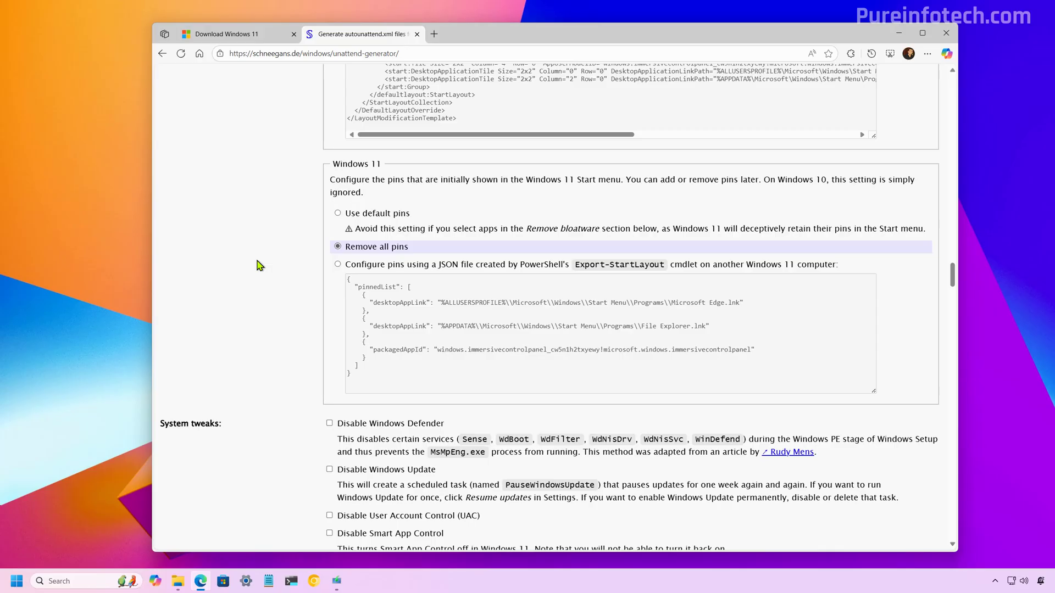
Review the available system tweaks, visual effects, desktop icons and virtual machine support options
{"action": "scroll", "coordinate": [260, 266], "scroll_direction": "down", "scroll_amount": 3}
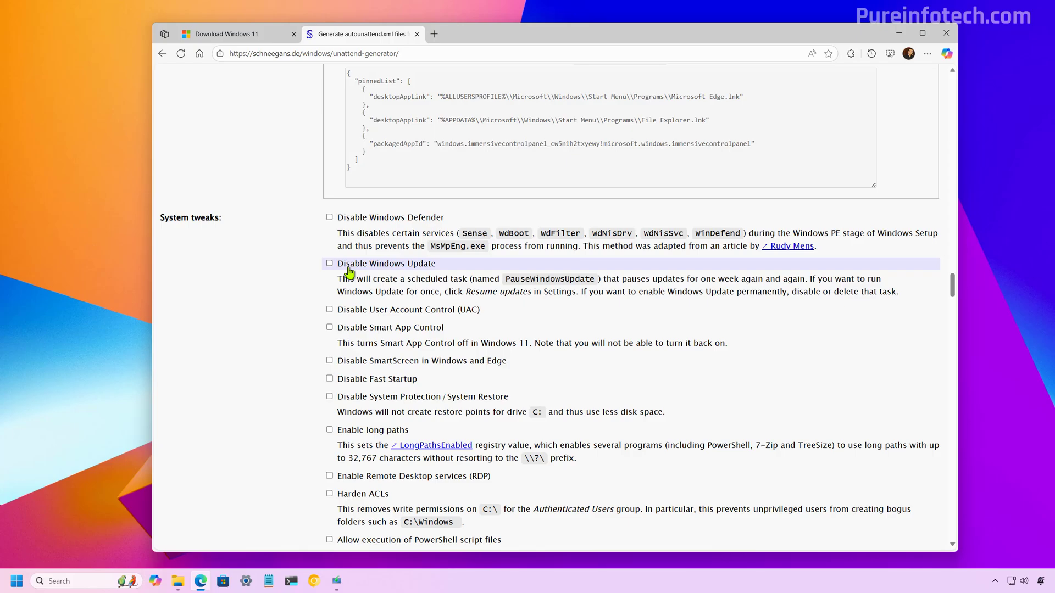
{"action": "scroll", "coordinate": [350, 272], "scroll_direction": "down", "scroll_amount": 1}
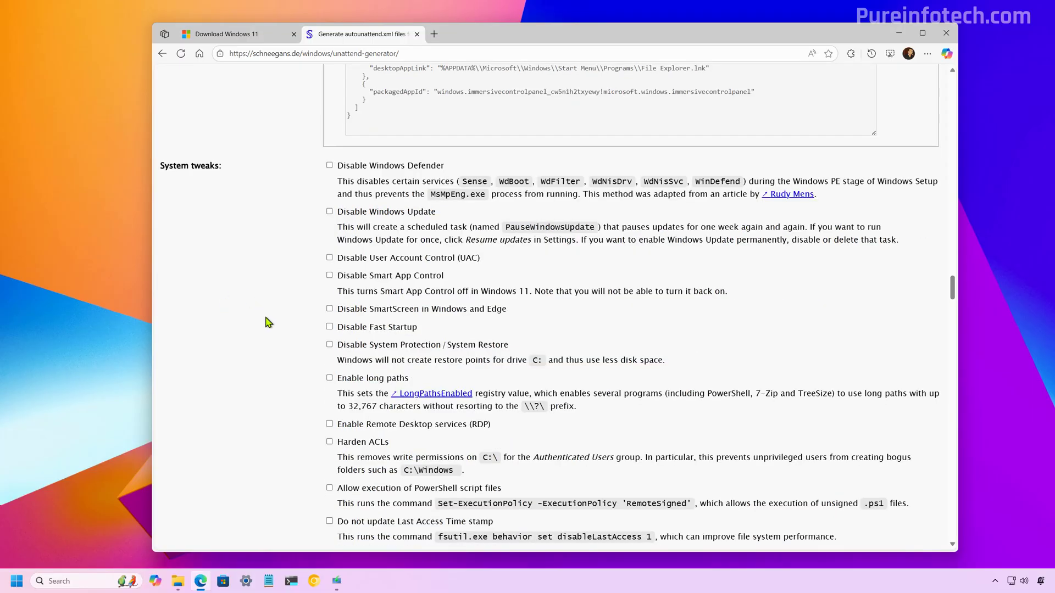
{"action": "scroll", "coordinate": [268, 322], "scroll_direction": "down", "scroll_amount": 6}
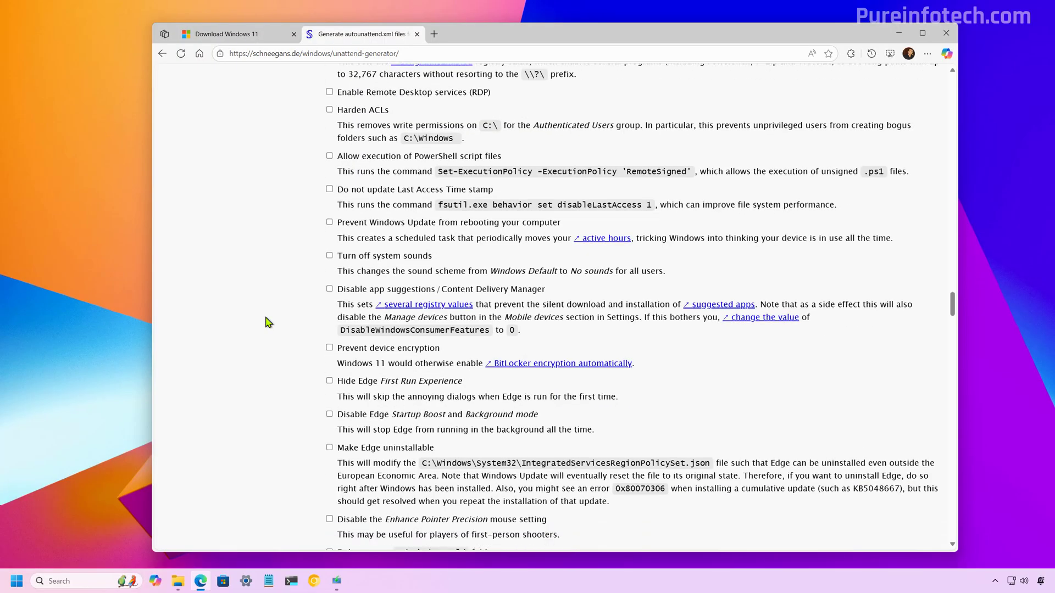
{"action": "scroll", "coordinate": [268, 322], "scroll_direction": "down", "scroll_amount": 8}
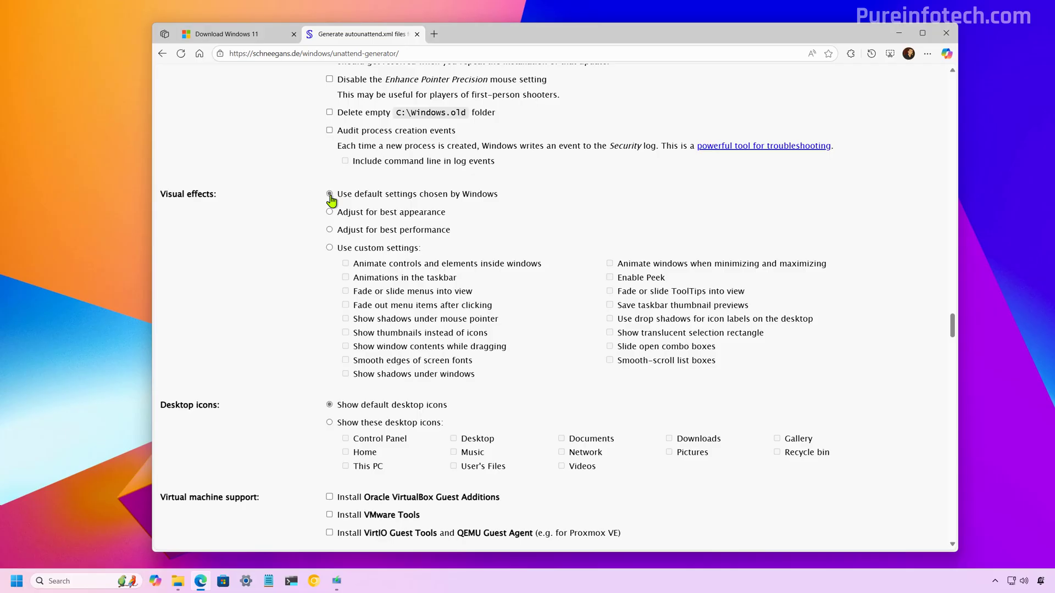
{"action": "scroll", "coordinate": [329, 200], "scroll_direction": "down", "scroll_amount": 3}
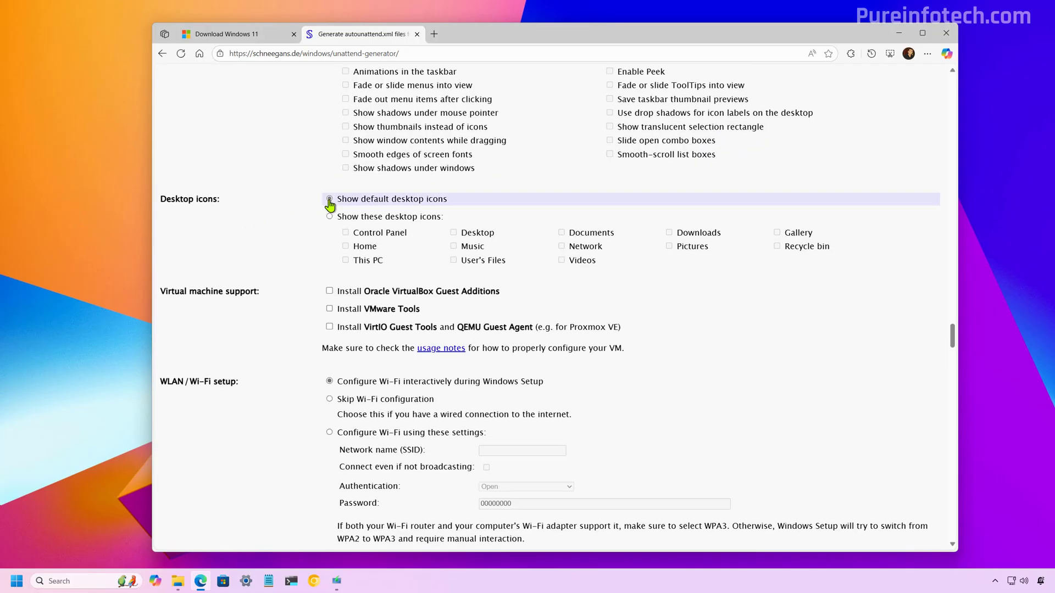
{"action": "scroll", "coordinate": [330, 203], "scroll_direction": "down", "scroll_amount": 2}
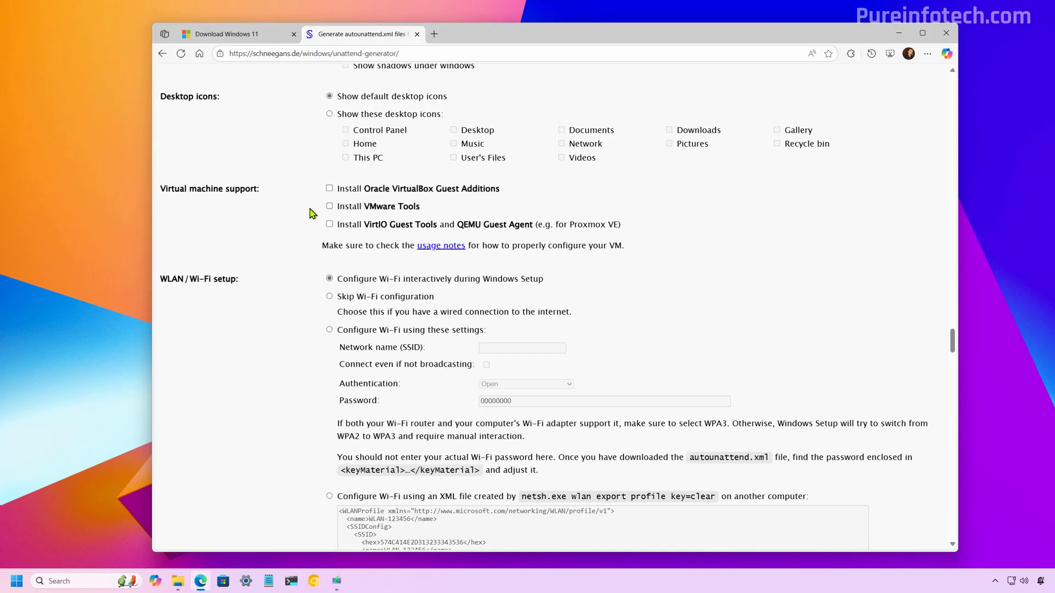
Choose to configure Wi-Fi with custom settings and set the network name (SSID) to tsunami
{"action": "scroll", "coordinate": [286, 240], "scroll_direction": "down", "scroll_amount": 3}
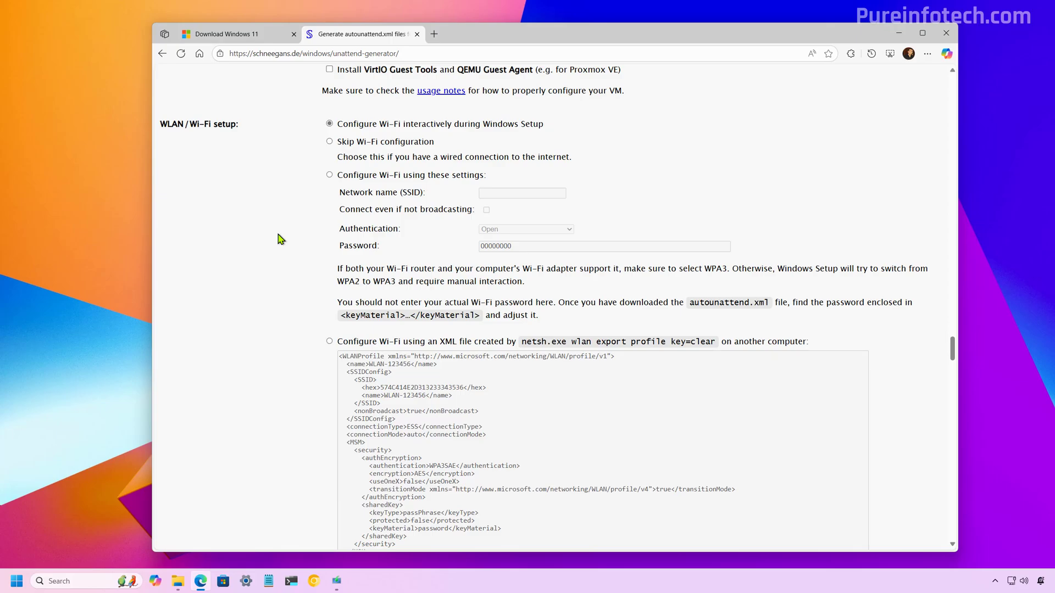
{"action": "left_click", "coordinate": [329, 143]}
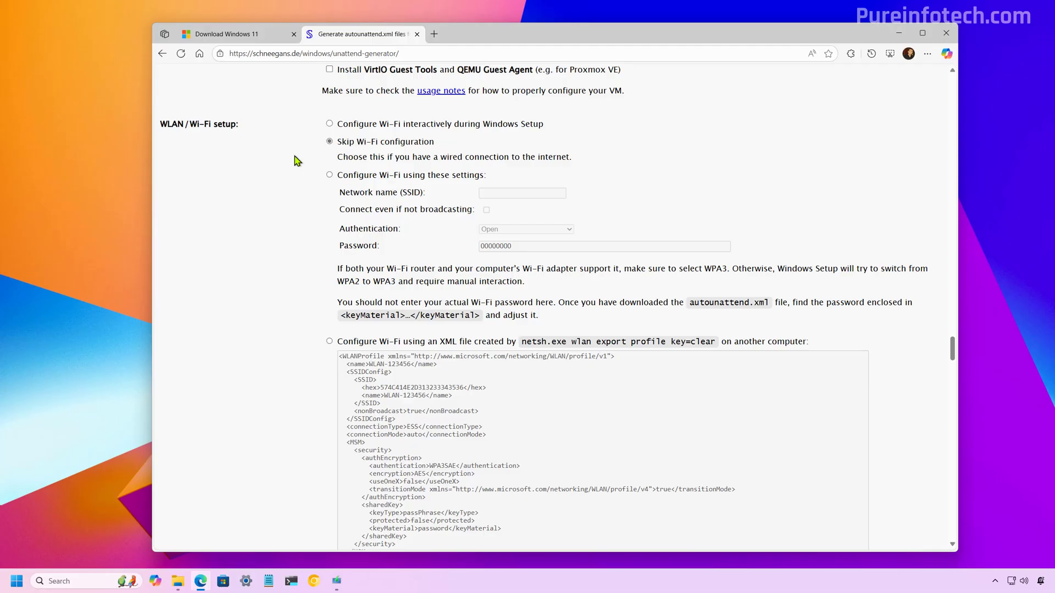
{"action": "left_click", "coordinate": [329, 175]}
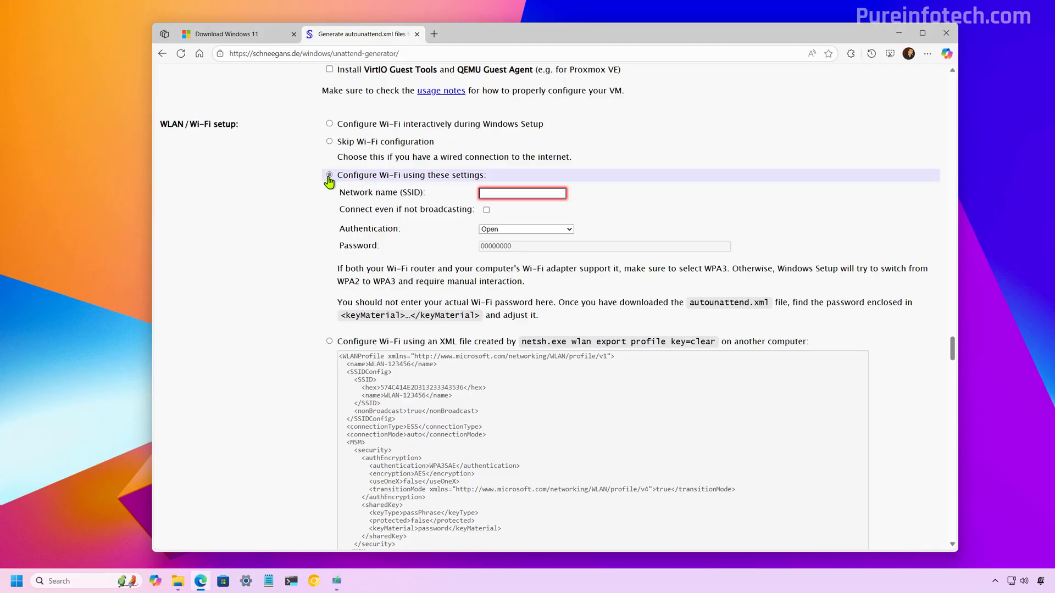
{"action": "left_click", "coordinate": [500, 194]}
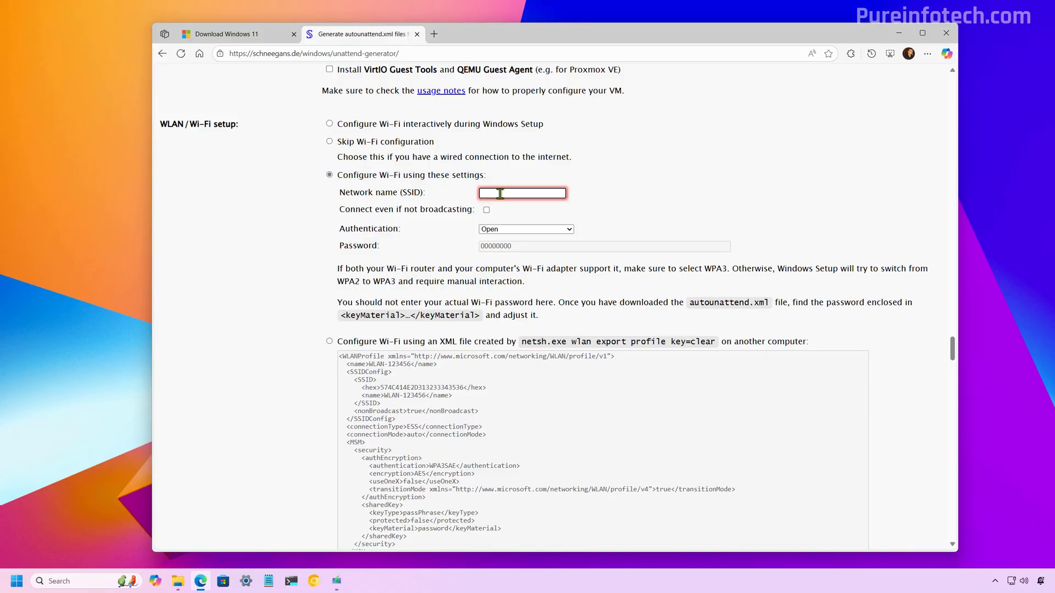
{"action": "type", "text": "ts"}
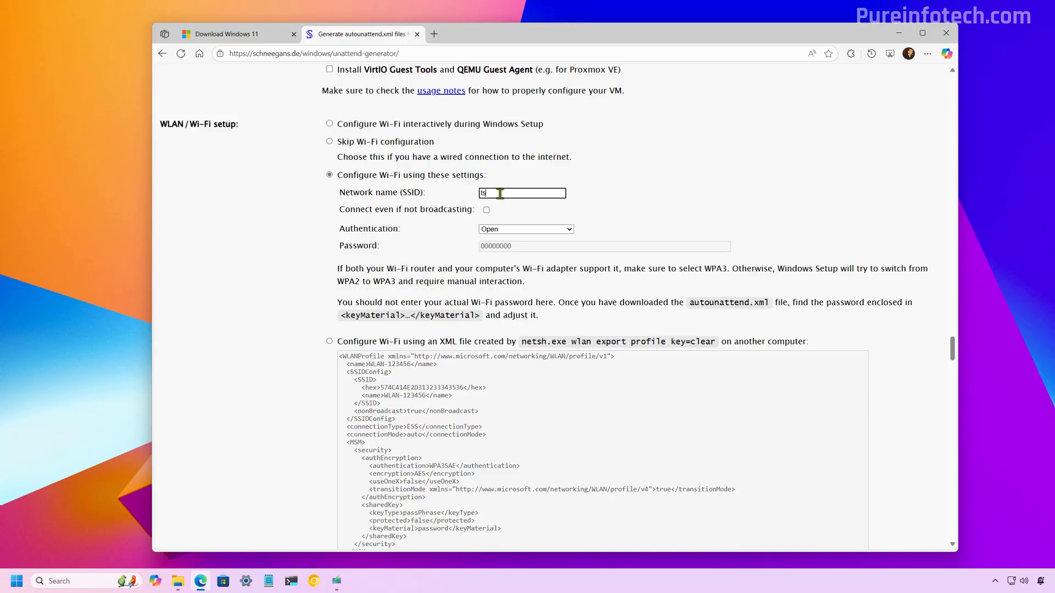
{"action": "type", "text": "unami"}
Set the Wi-Fi authentication to WPA2-Personal AES and enter the Wi-Fi password
{"action": "left_click", "coordinate": [519, 229]}
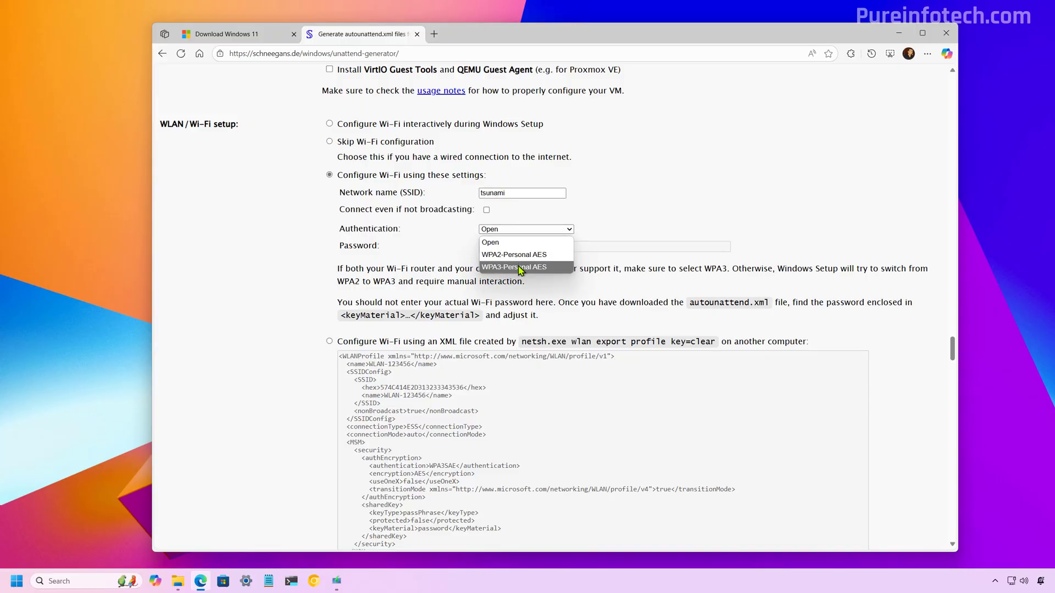
{"action": "left_click", "coordinate": [513, 254]}
{"action": "key", "text": "Tab"}
{"action": "type", "text": "passw"}
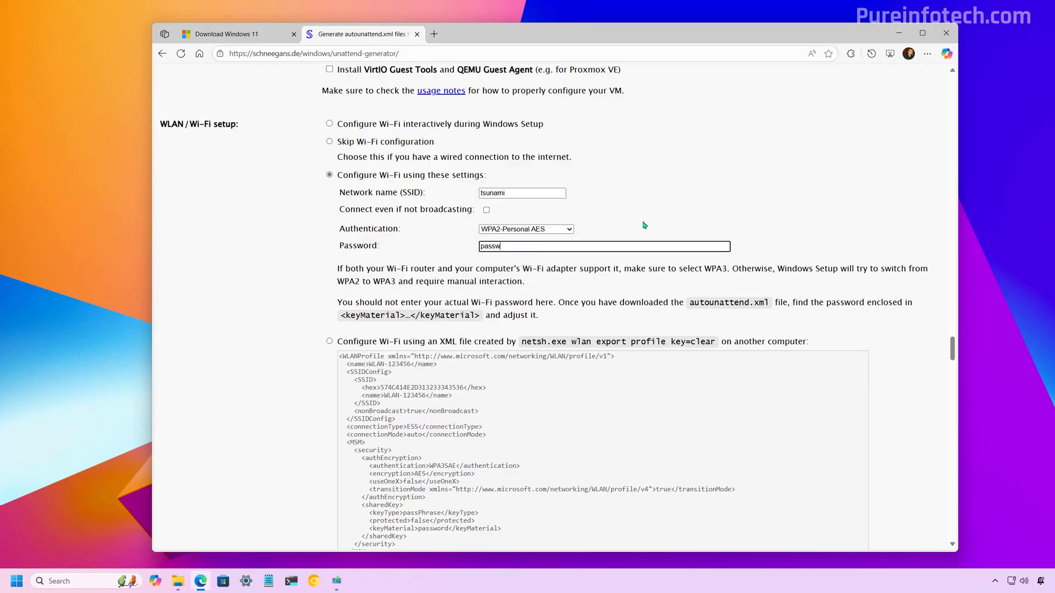
{"action": "type", "text": "ord"}
{"action": "scroll", "coordinate": [200, 150], "scroll_direction": "down", "scroll_amount": 7}
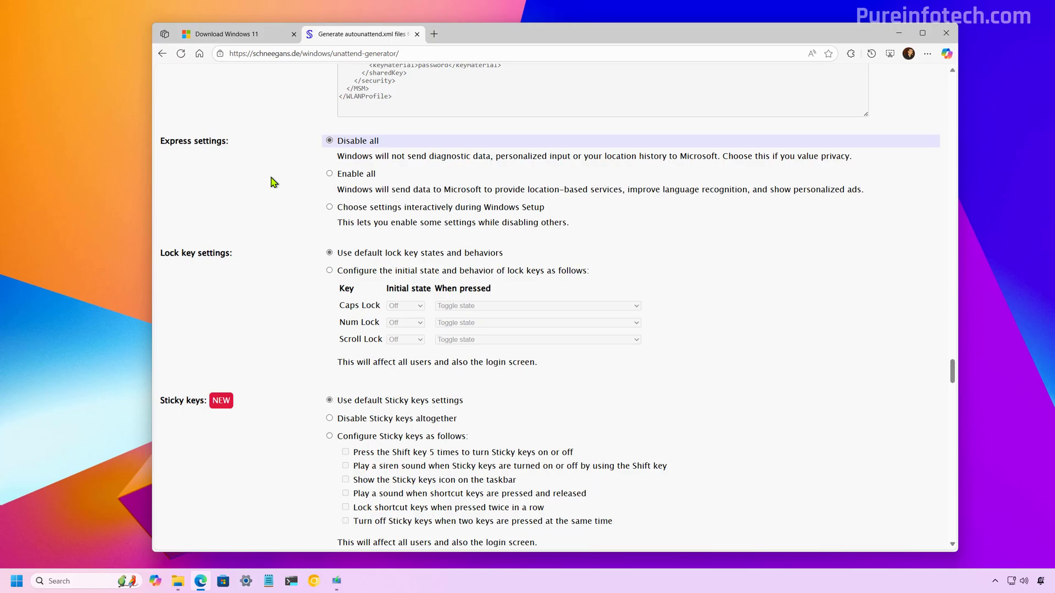
Keep the default lock key states and behaviors and the default Sticky keys settings
{"action": "left_click", "coordinate": [330, 253]}
{"action": "scroll", "coordinate": [414, 256], "scroll_direction": "down", "scroll_amount": 5}
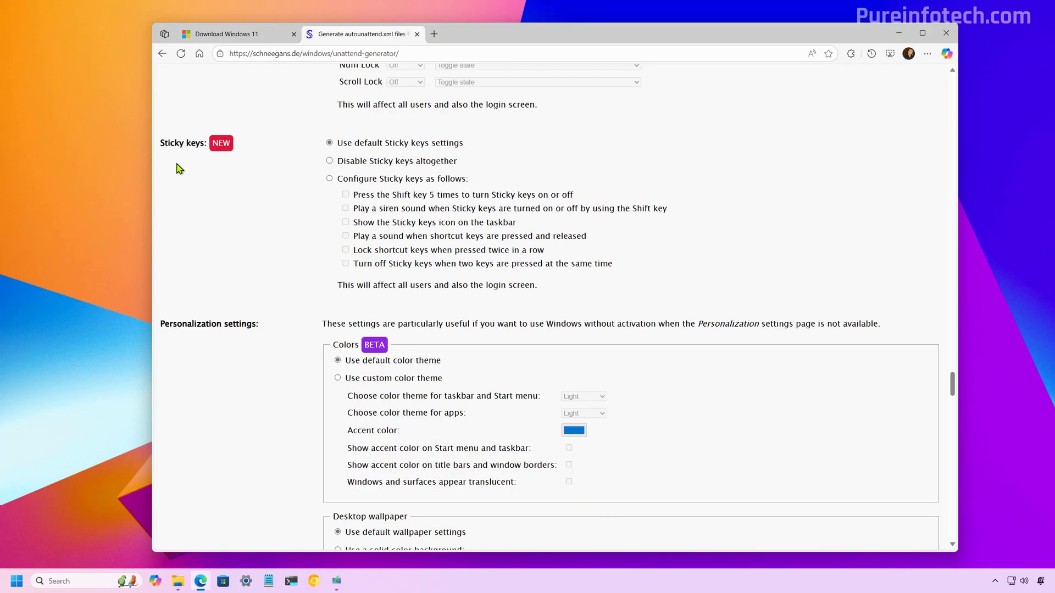
{"action": "left_click", "coordinate": [330, 144]}
{"action": "scroll", "coordinate": [258, 212], "scroll_direction": "down", "scroll_amount": 4}
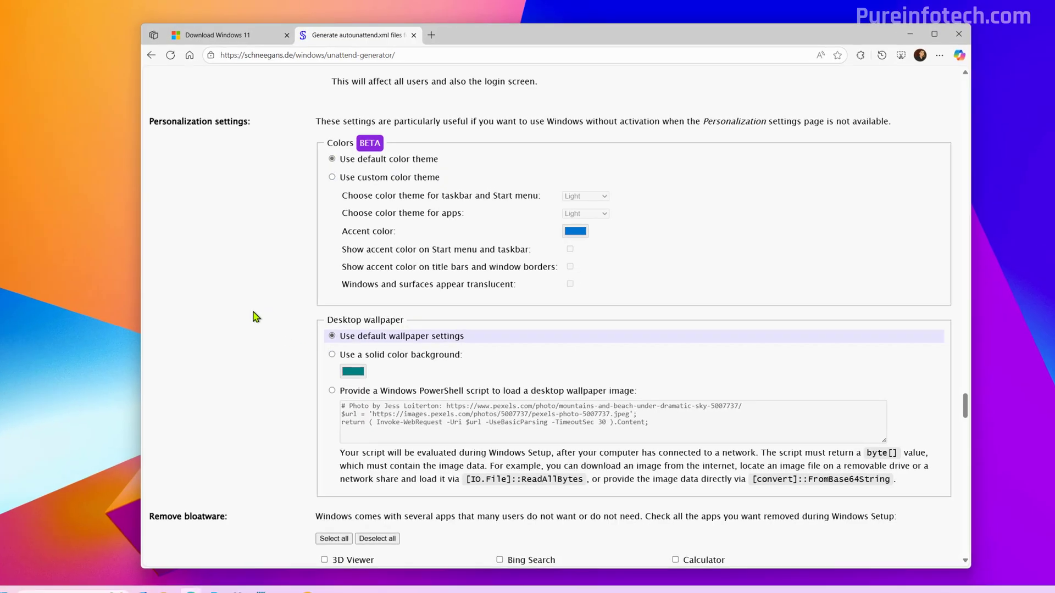
Try marking individual bloatware apps for removal: Maps, Mixed Reality, Notepad (modern), OneNote, Outlook for Windows and People
{"action": "scroll", "coordinate": [256, 317], "scroll_direction": "down", "scroll_amount": 8}
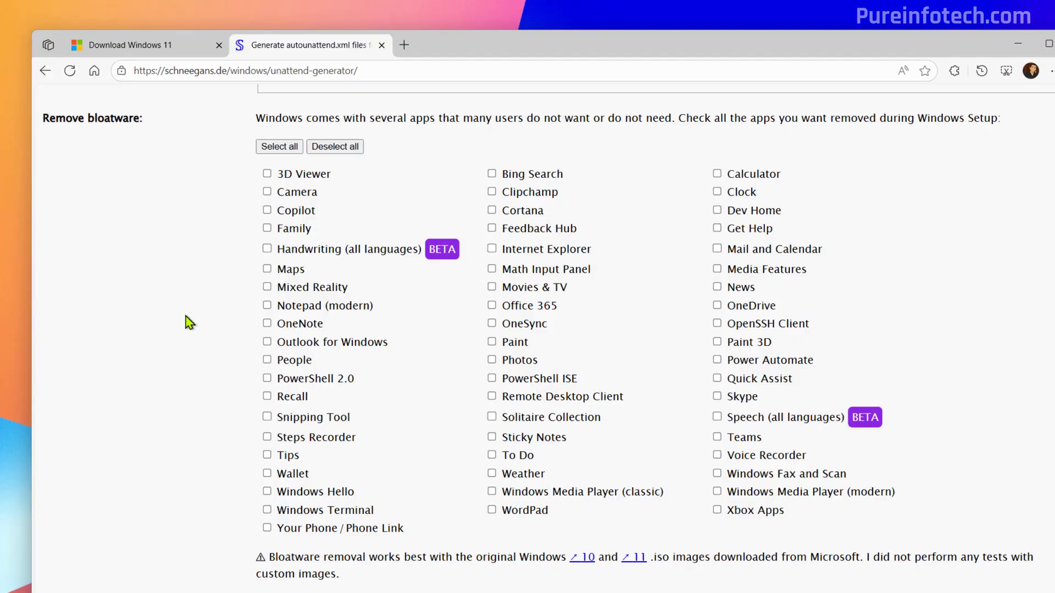
{"action": "left_click", "coordinate": [280, 146]}
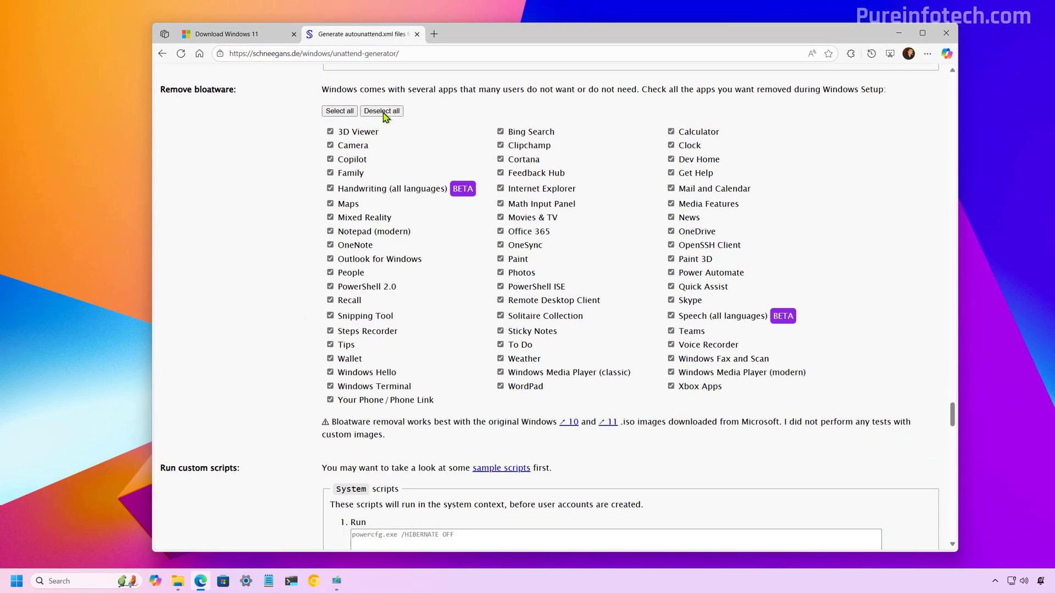
{"action": "left_click", "coordinate": [385, 115]}
{"action": "left_click", "coordinate": [330, 203]}
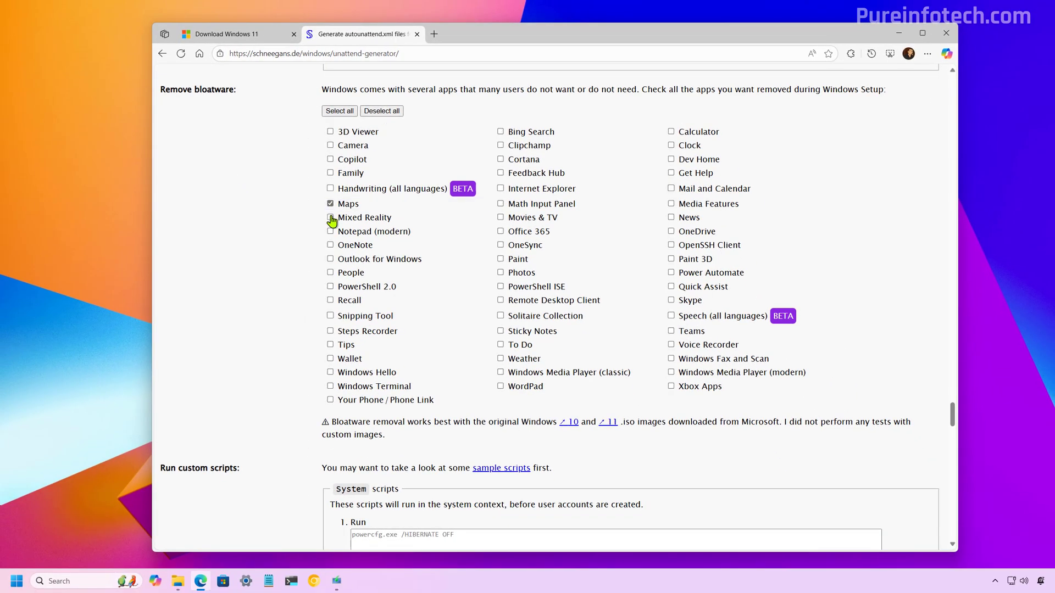
{"action": "left_click", "coordinate": [330, 217]}
{"action": "left_click", "coordinate": [330, 231]}
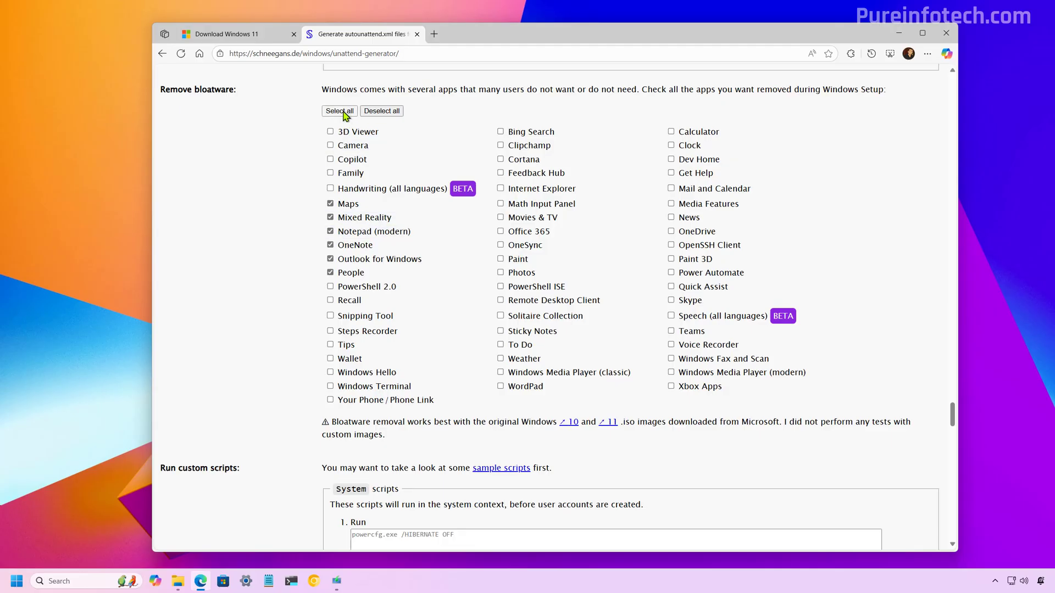
Mark all listed bloatware apps for removal and choose not to configure a WDAC policy
{"action": "left_click", "coordinate": [341, 111]}
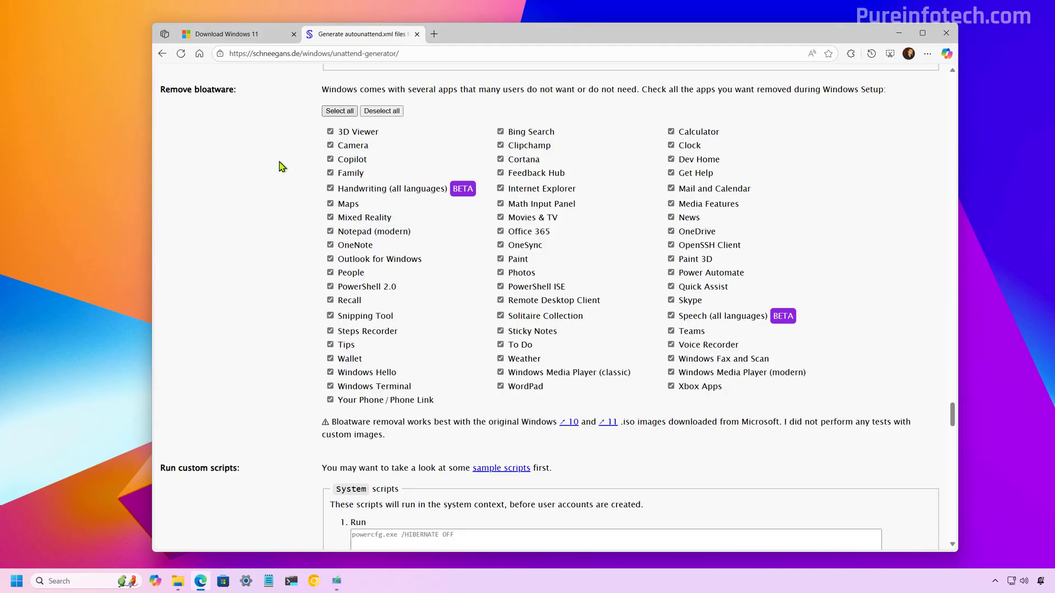
{"action": "scroll", "coordinate": [290, 303], "scroll_direction": "down", "scroll_amount": 5}
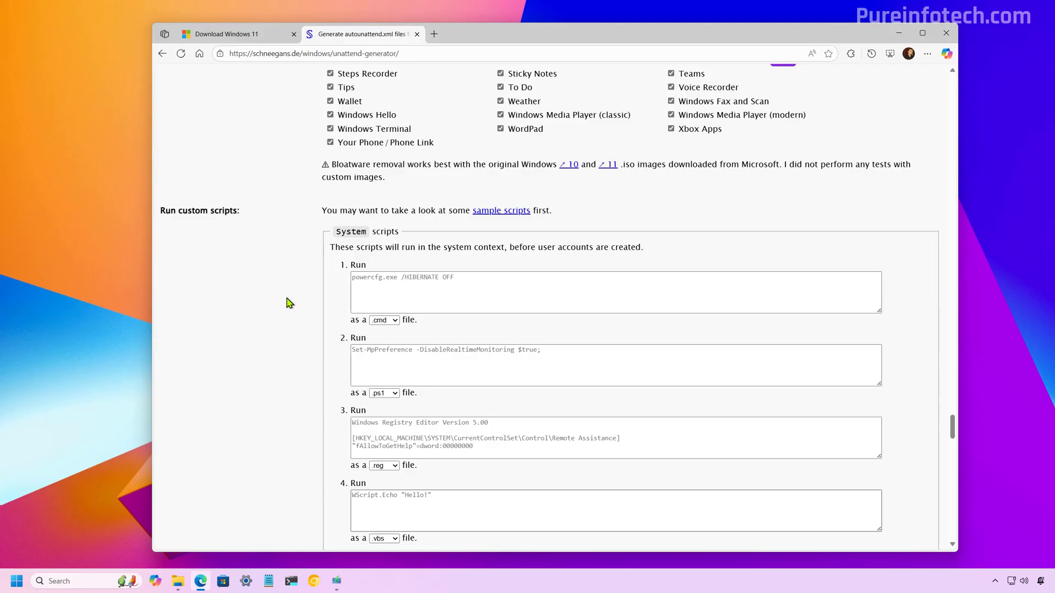
{"action": "scroll", "coordinate": [290, 303], "scroll_direction": "down", "scroll_amount": 15}
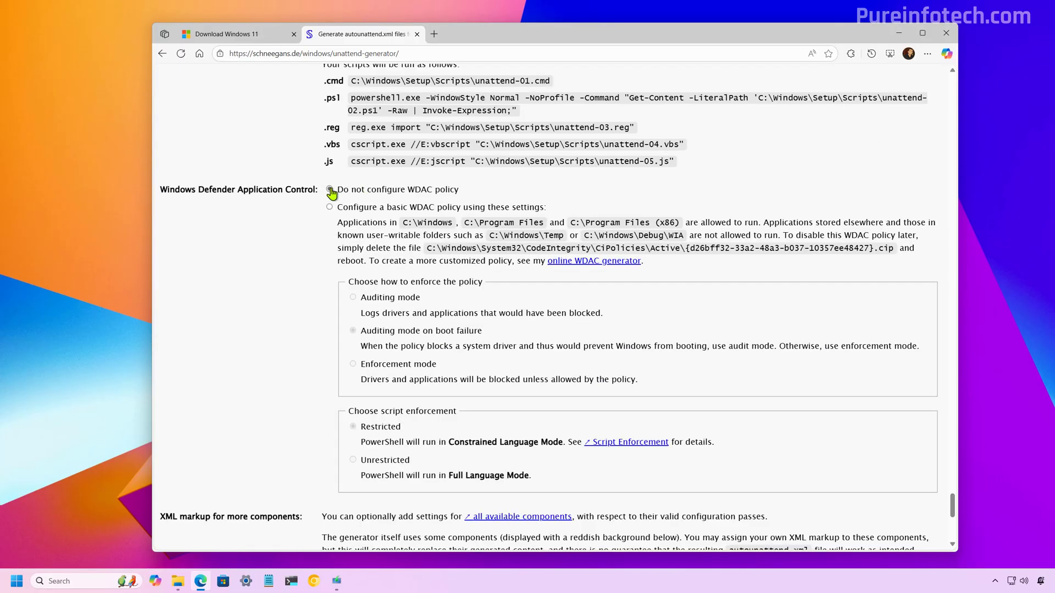
{"action": "left_click", "coordinate": [330, 190]}
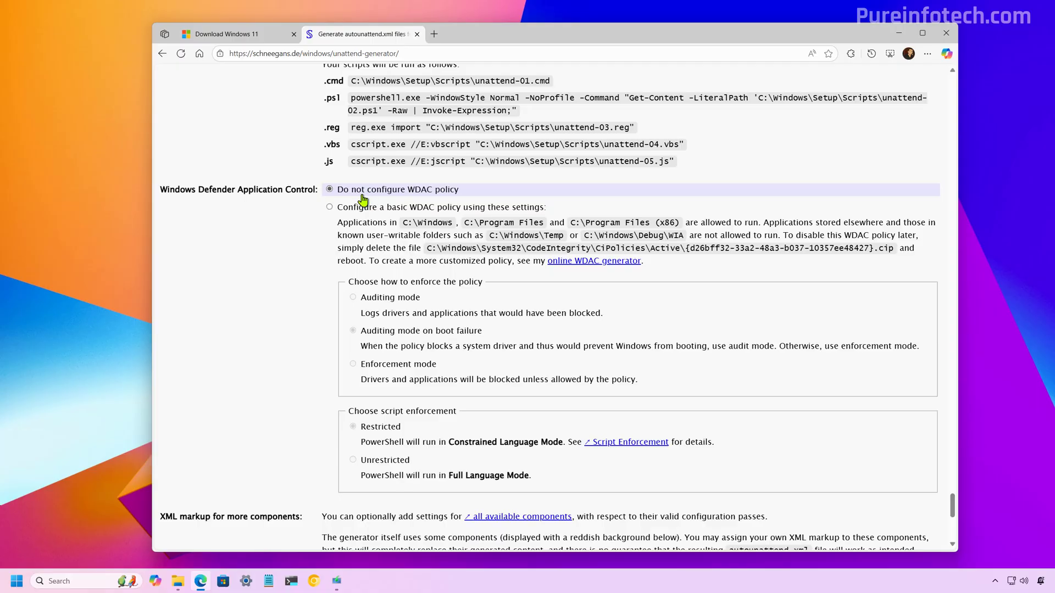
Download the generated answer file as .xml and view Microsoft's documentation page on answer files
{"action": "scroll", "coordinate": [189, 279], "scroll_direction": "down", "scroll_amount": 5}
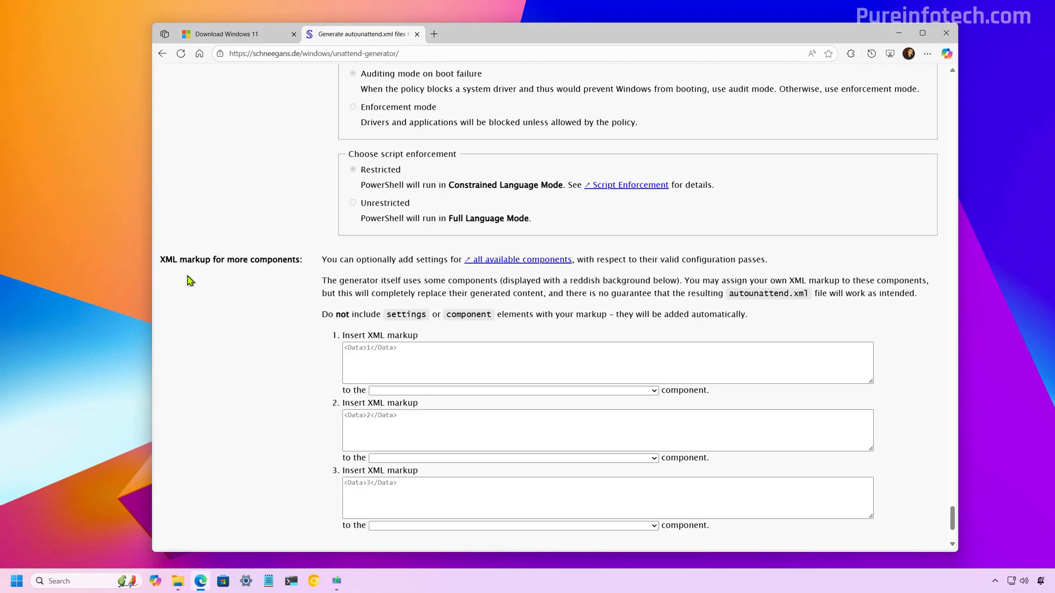
{"action": "scroll", "coordinate": [291, 283], "scroll_direction": "down", "scroll_amount": 3}
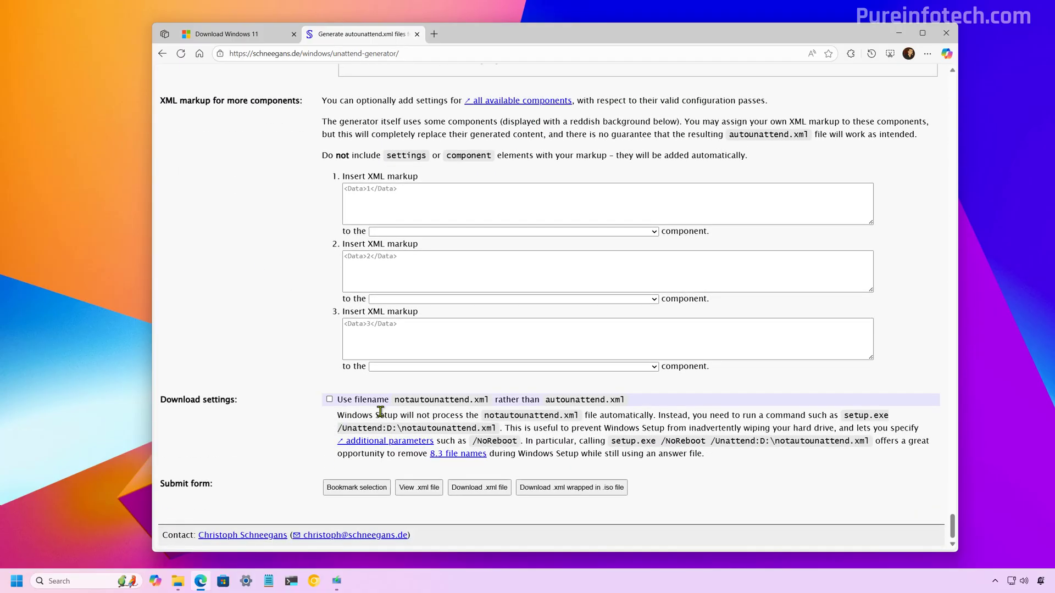
{"action": "left_click", "coordinate": [480, 489]}
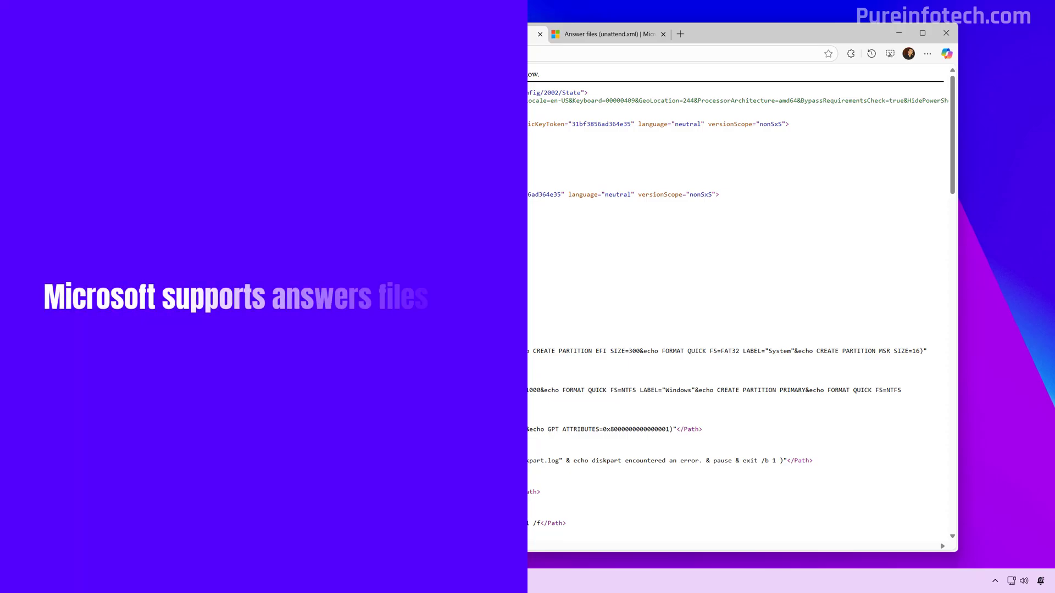
{"action": "left_click", "coordinate": [613, 35]}
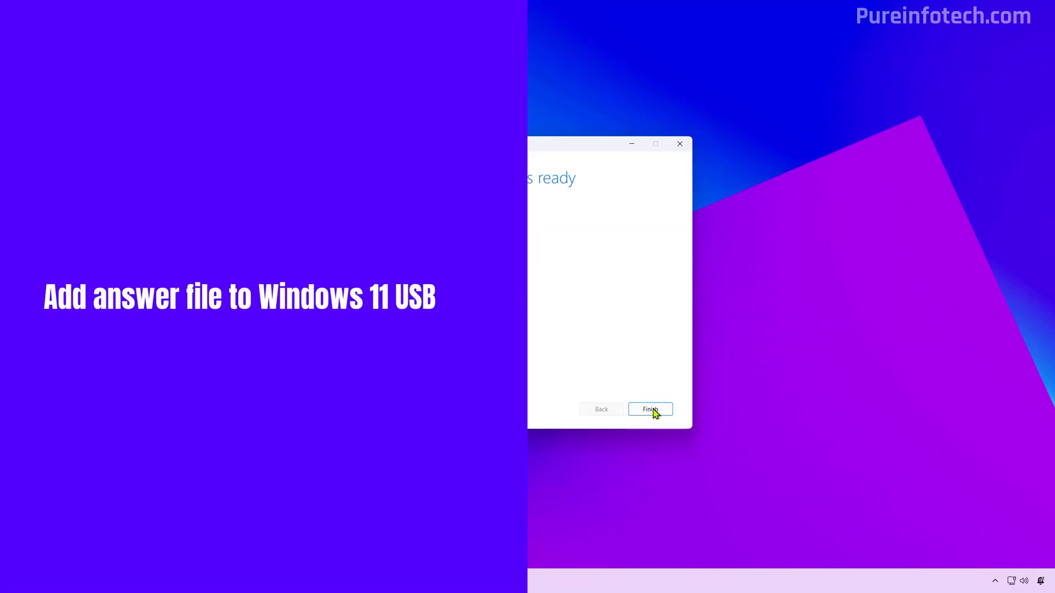
Finish the Windows 11 USB media creation and copy autounattend.xml from Downloads to the root of the ESD-USB (E:) drive
{"action": "left_click", "coordinate": [651, 410]}
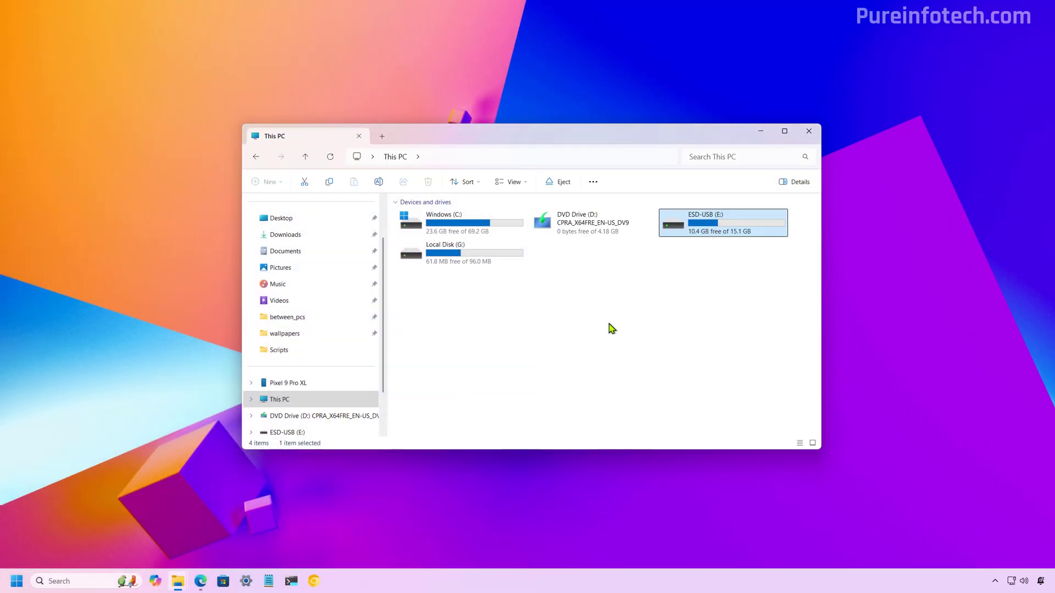
{"action": "double_click", "coordinate": [708, 227]}
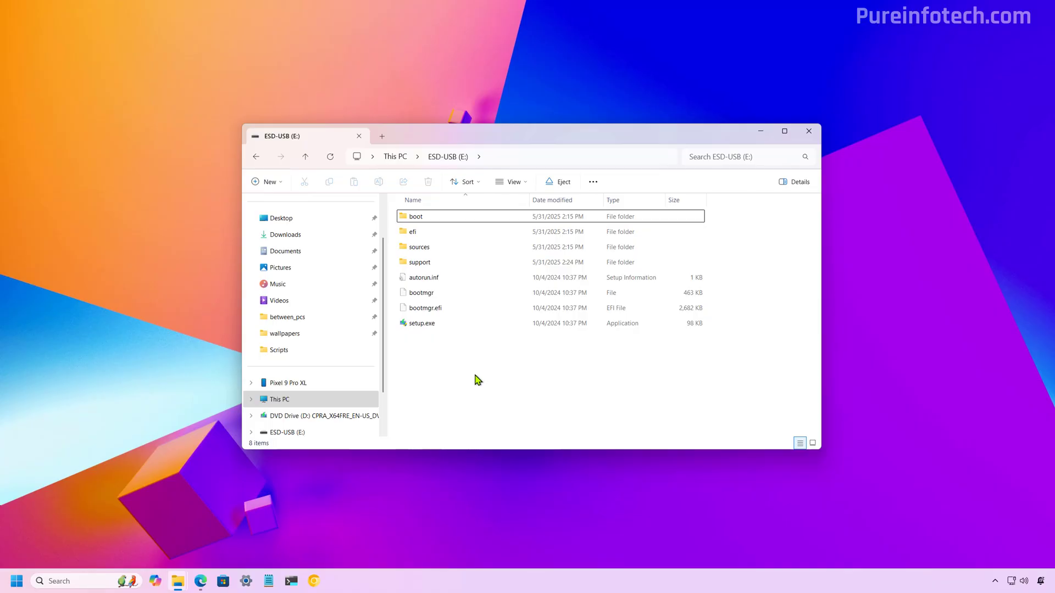
{"action": "left_click", "coordinate": [382, 136]}
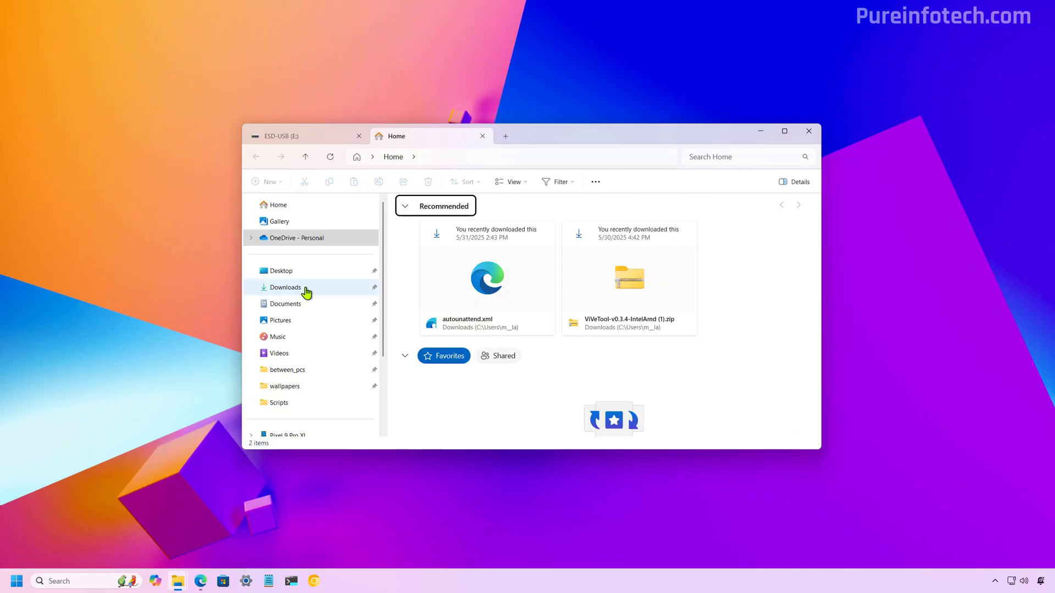
{"action": "left_click", "coordinate": [304, 290]}
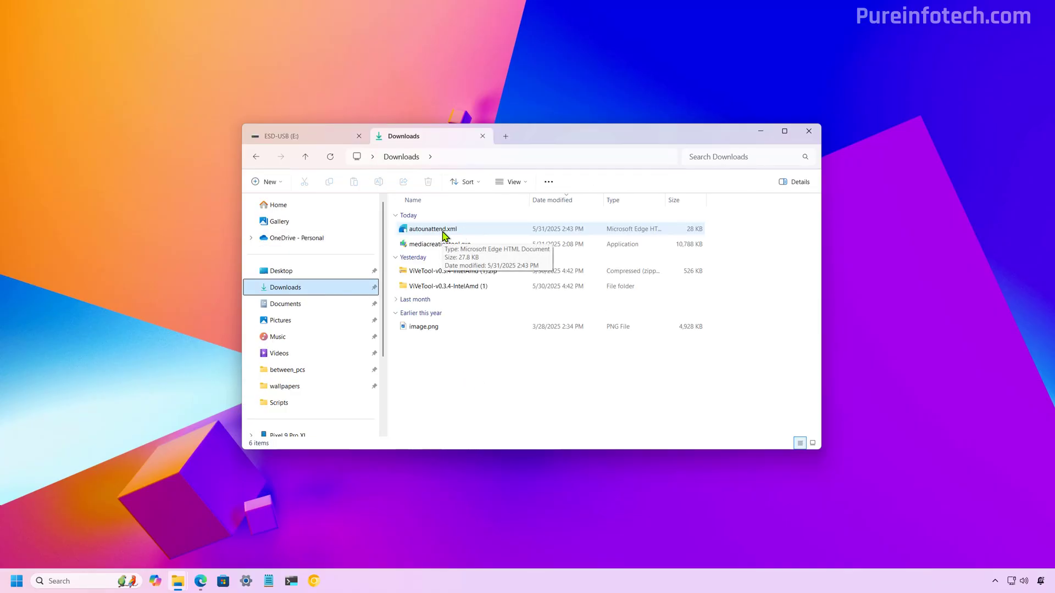
{"action": "left_click", "coordinate": [442, 231]}
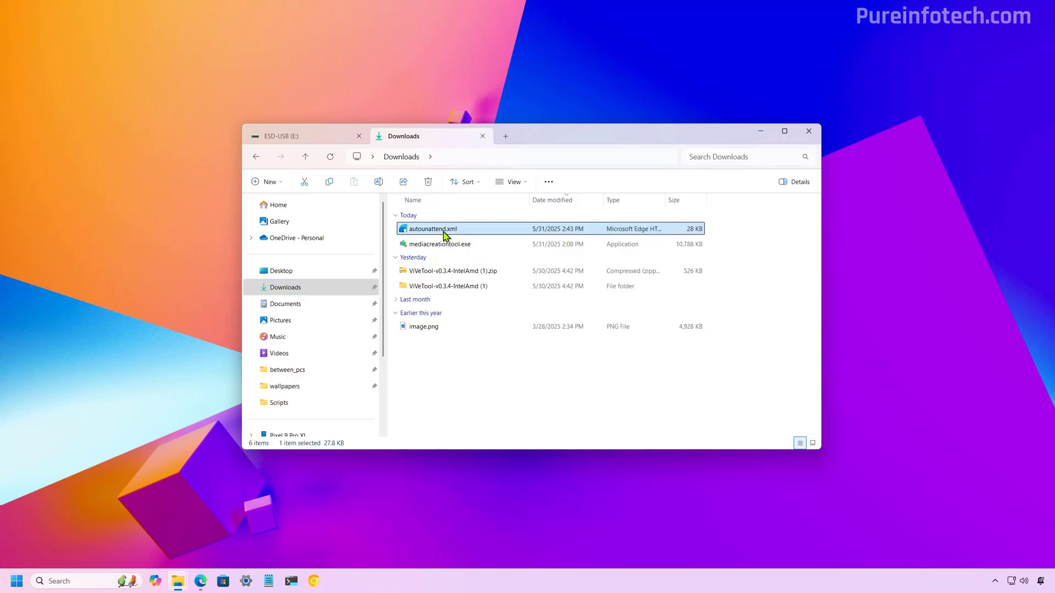
{"action": "right_click", "coordinate": [444, 234]}
{"action": "left_click", "coordinate": [491, 248]}
{"action": "left_click", "coordinate": [316, 136]}
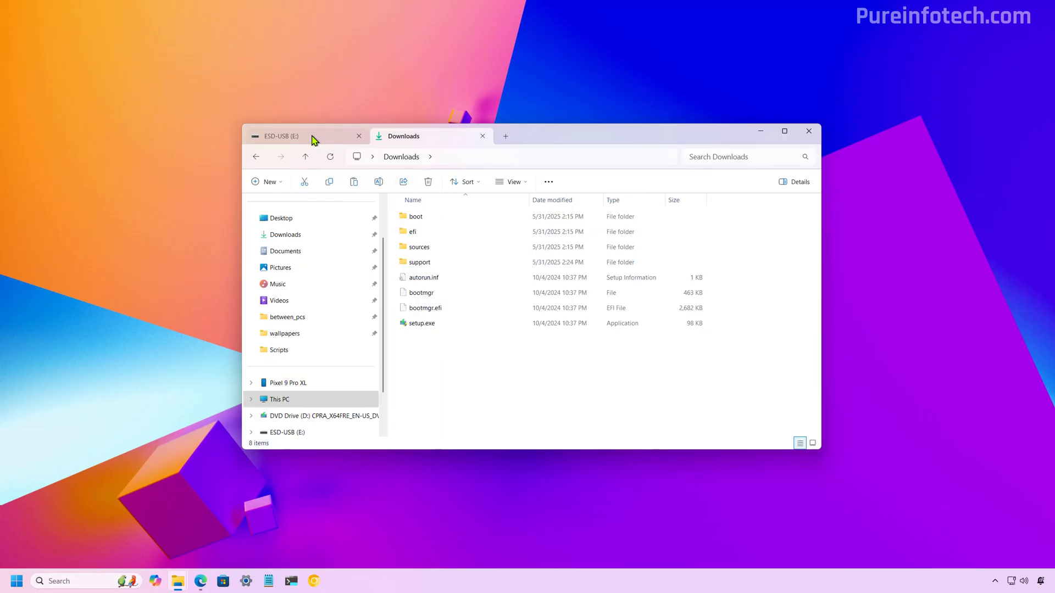
{"action": "right_click", "coordinate": [443, 363]}
{"action": "left_click", "coordinate": [461, 374]}
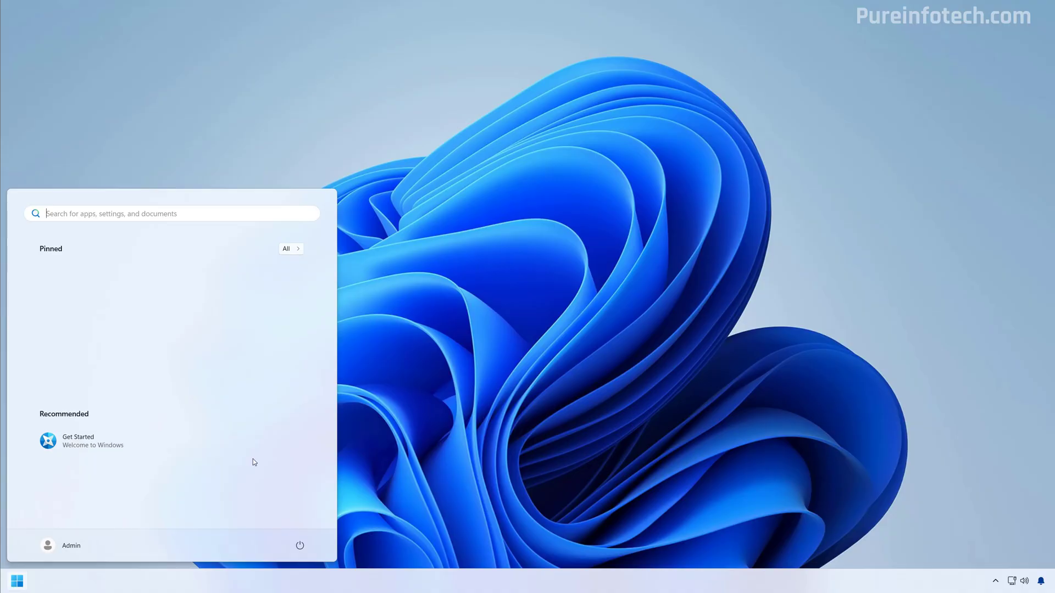
Examine the full list of apps in the new installation's Start menu
{"action": "left_click", "coordinate": [294, 250]}
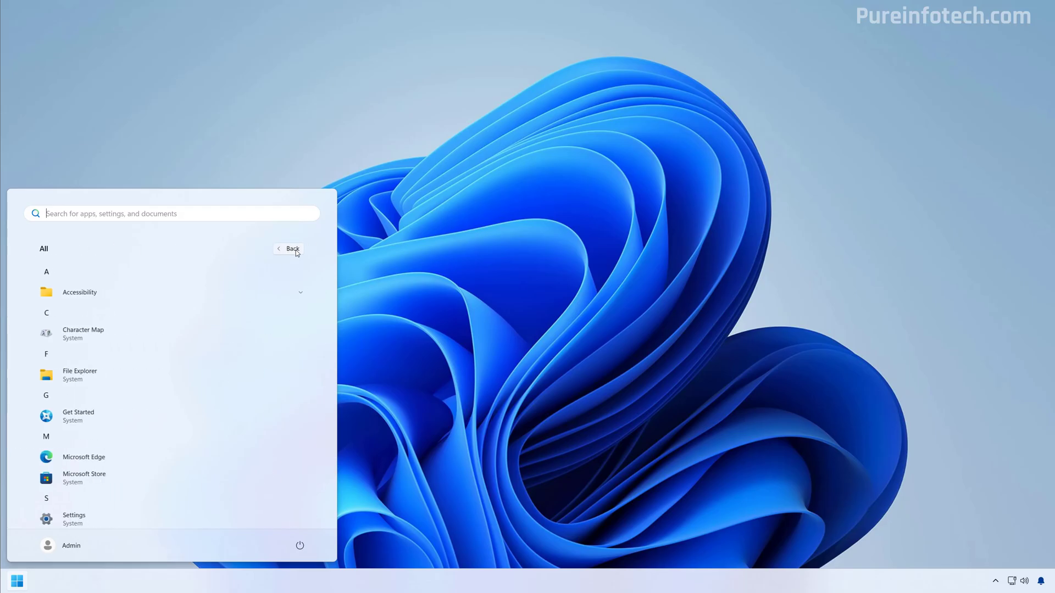
{"action": "scroll", "coordinate": [247, 330], "scroll_direction": "down", "scroll_amount": 3}
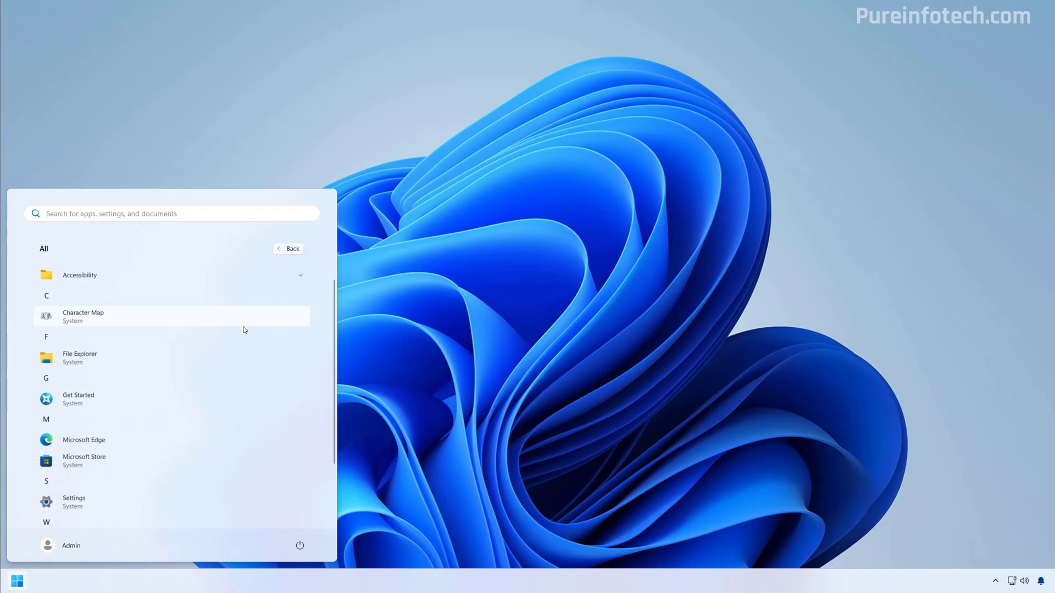
{"action": "scroll", "coordinate": [245, 331], "scroll_direction": "up", "scroll_amount": 3}
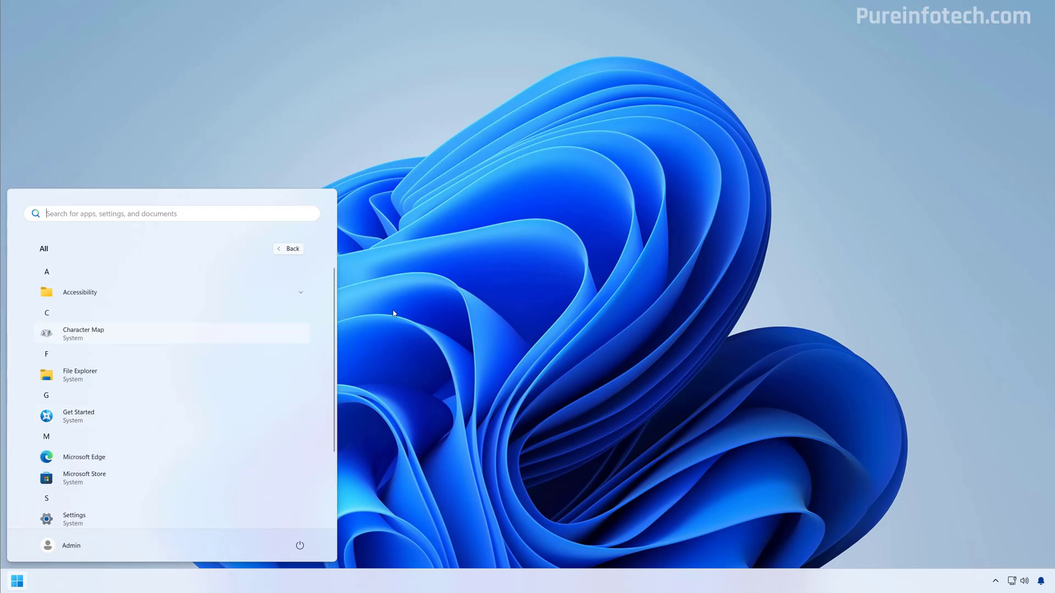
{"action": "left_click", "coordinate": [394, 313]}
Search for Settings, open it and view the list of installed apps
{"action": "left_click", "coordinate": [20, 584]}
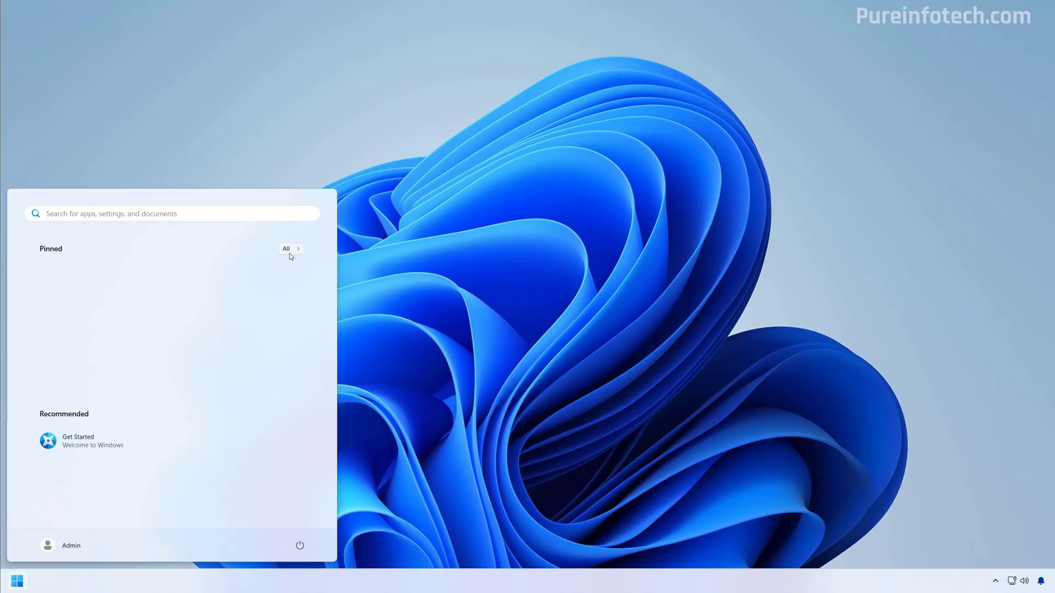
{"action": "left_click", "coordinate": [247, 213]}
{"action": "type", "text": "sett"}
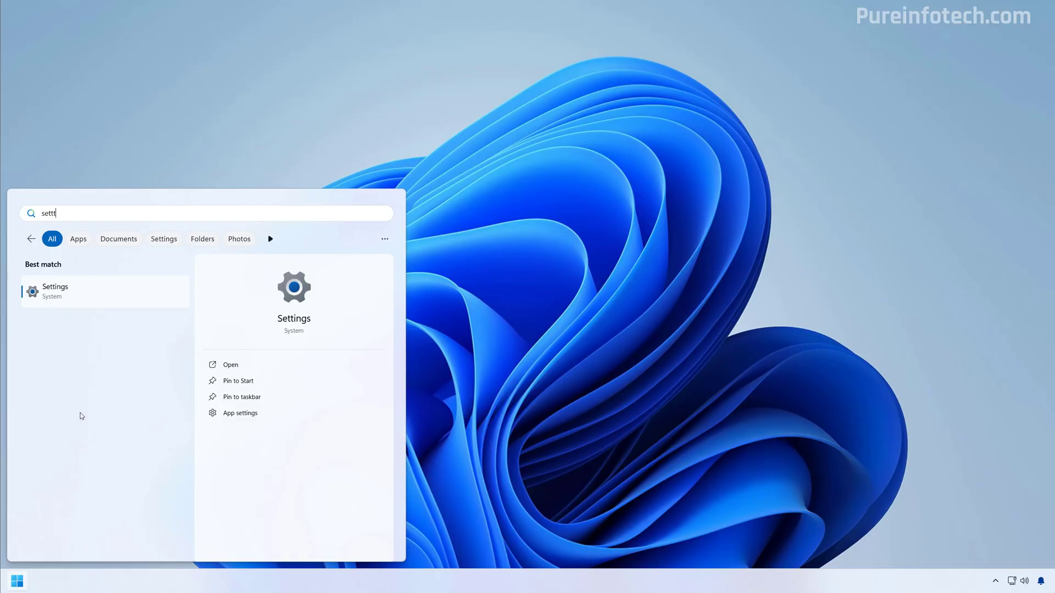
{"action": "key", "text": "Return"}
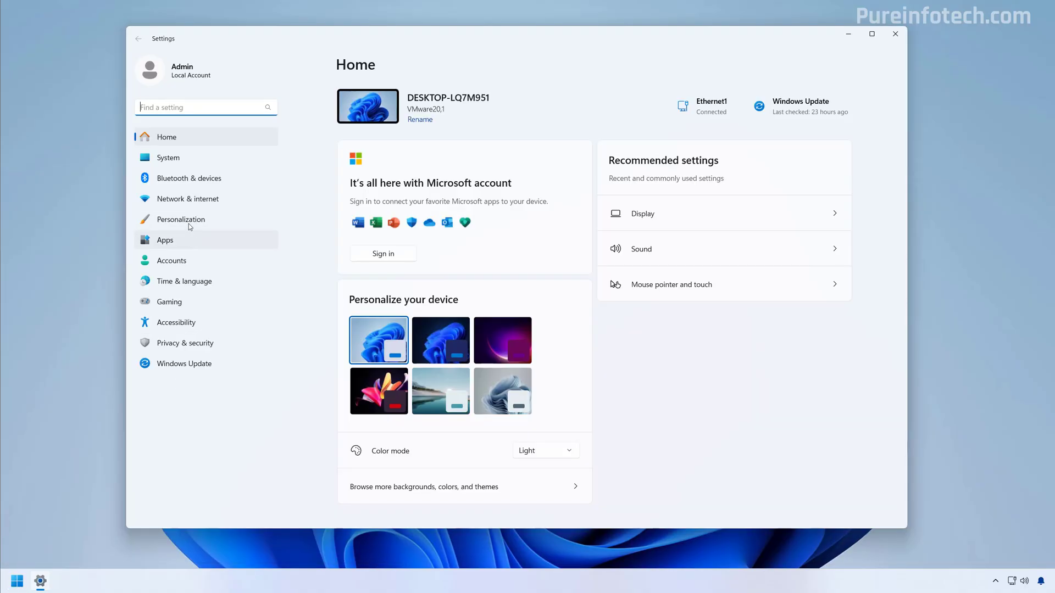
{"action": "left_click", "coordinate": [181, 241]}
{"action": "left_click", "coordinate": [434, 100]}
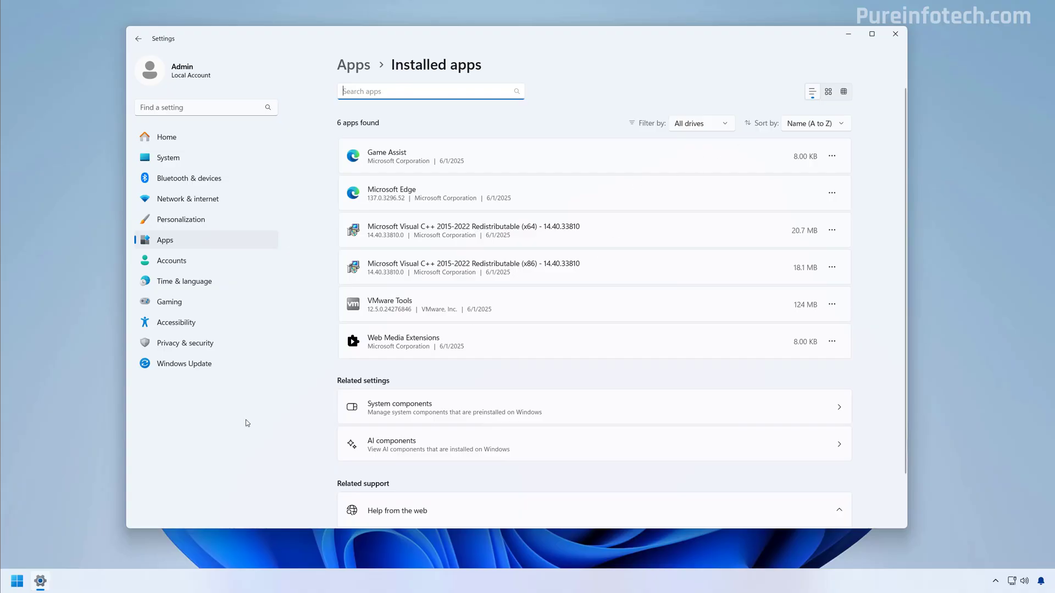
View the account type of the signed-in user from the Start menu
{"action": "left_click", "coordinate": [17, 581]}
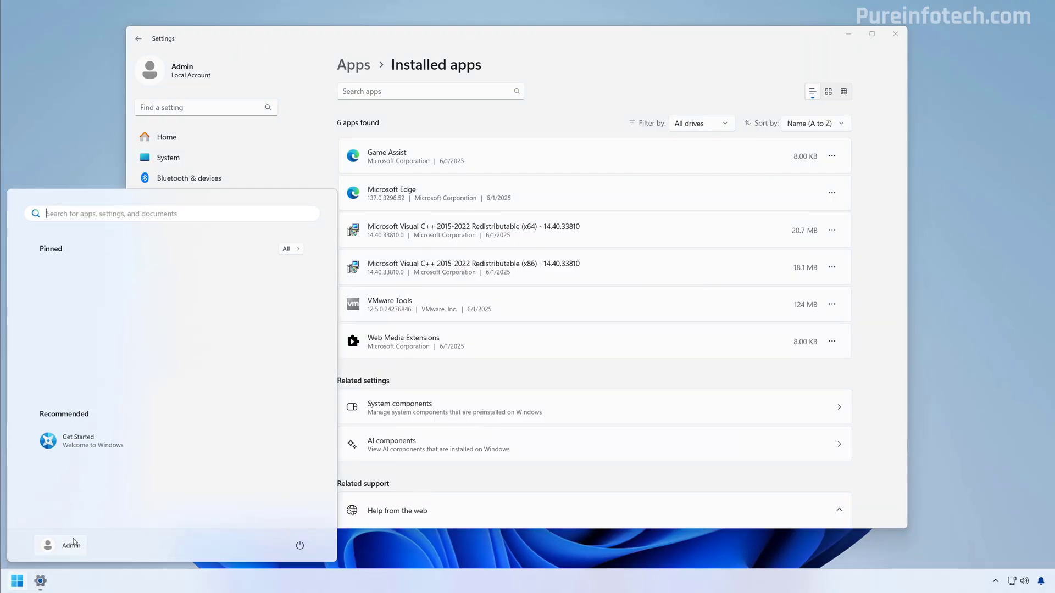
{"action": "left_click", "coordinate": [73, 543]}
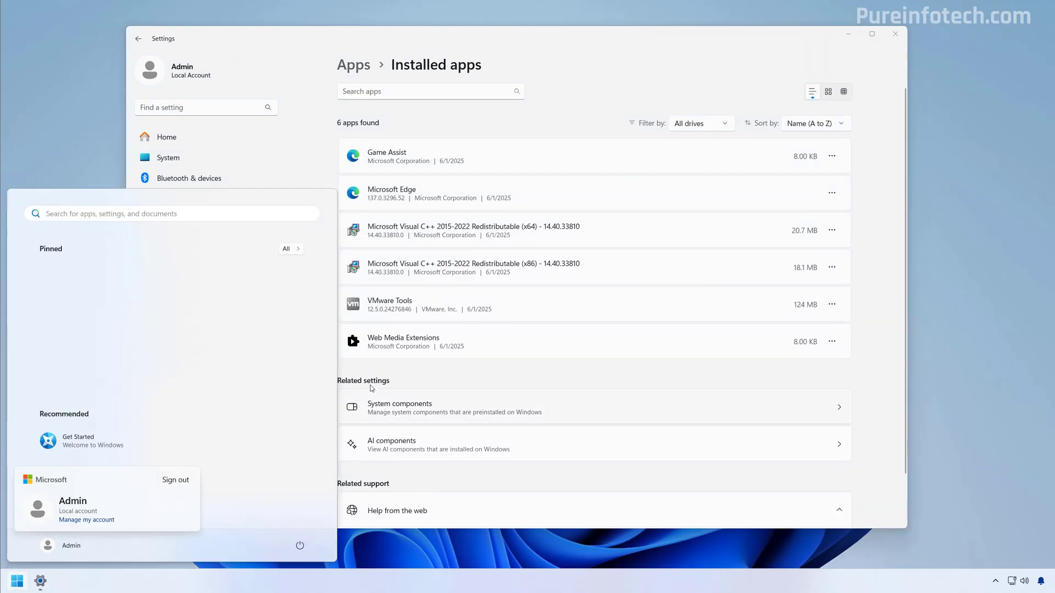
{"action": "left_click", "coordinate": [426, 377]}
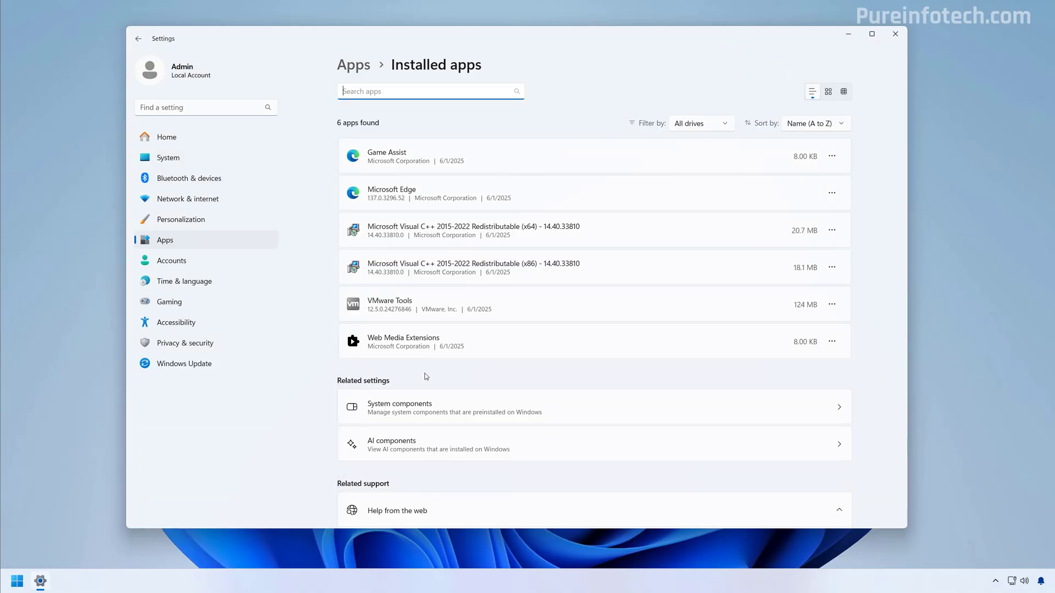
Check for new updates in Windows Update
{"action": "left_click", "coordinate": [186, 370]}
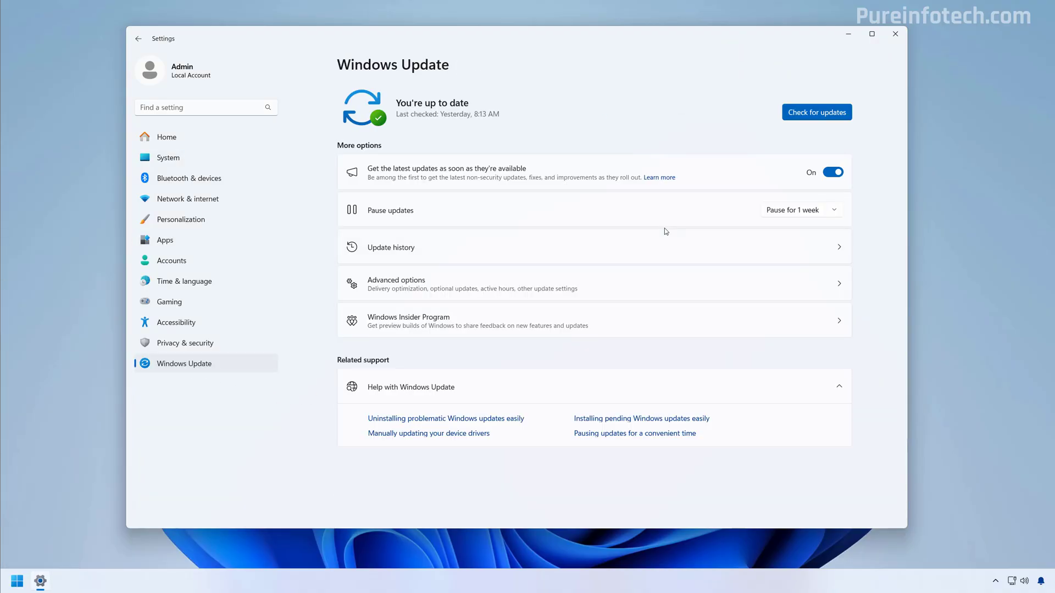
{"action": "left_click", "coordinate": [814, 114]}
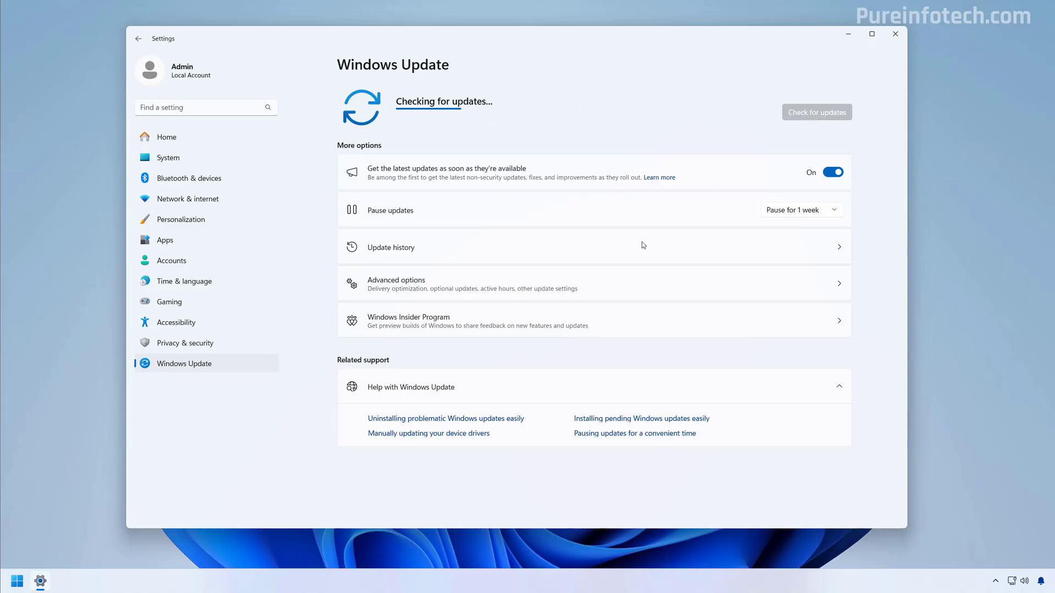
Search for Device Manager, open it and examine the device list for missing drivers
{"action": "key", "text": "super"}
{"action": "type", "text": "d"}
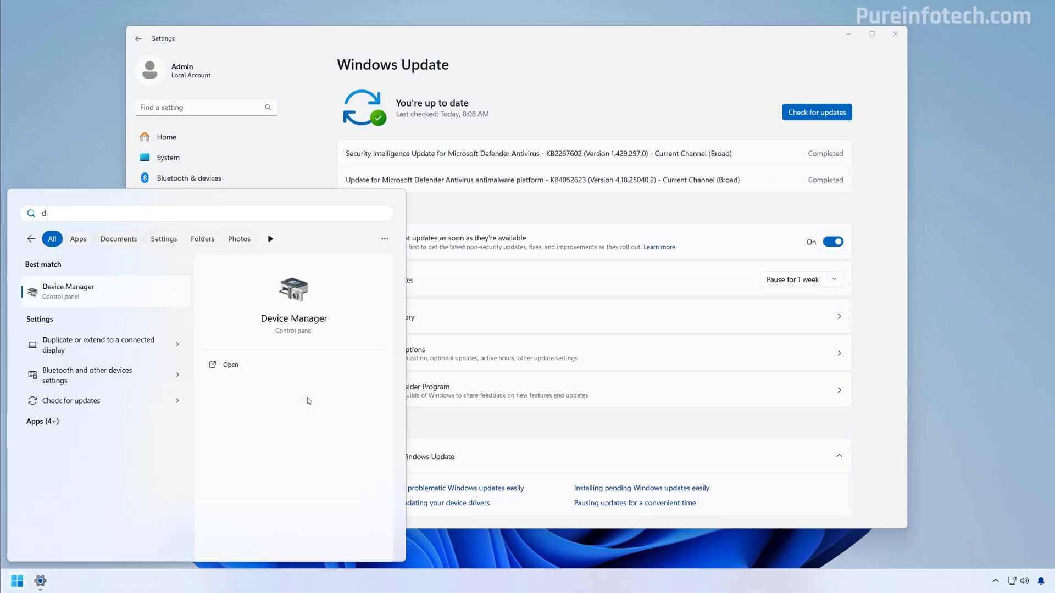
{"action": "type", "text": "evice"}
{"action": "left_click", "coordinate": [130, 294]}
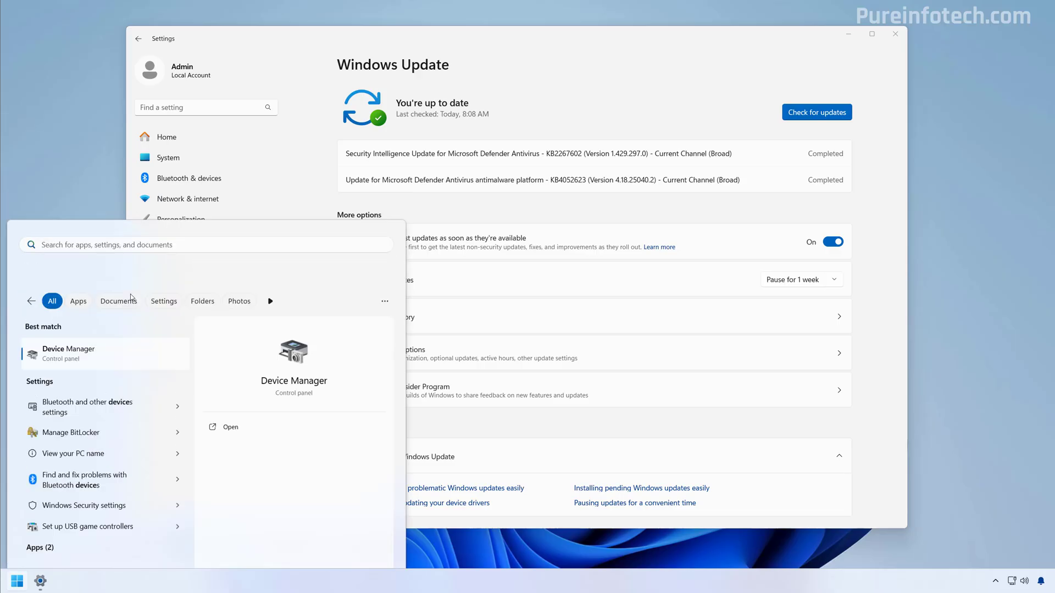
{"action": "left_click_drag", "start_coordinate": [283, 32], "coordinate": [543, 149]}
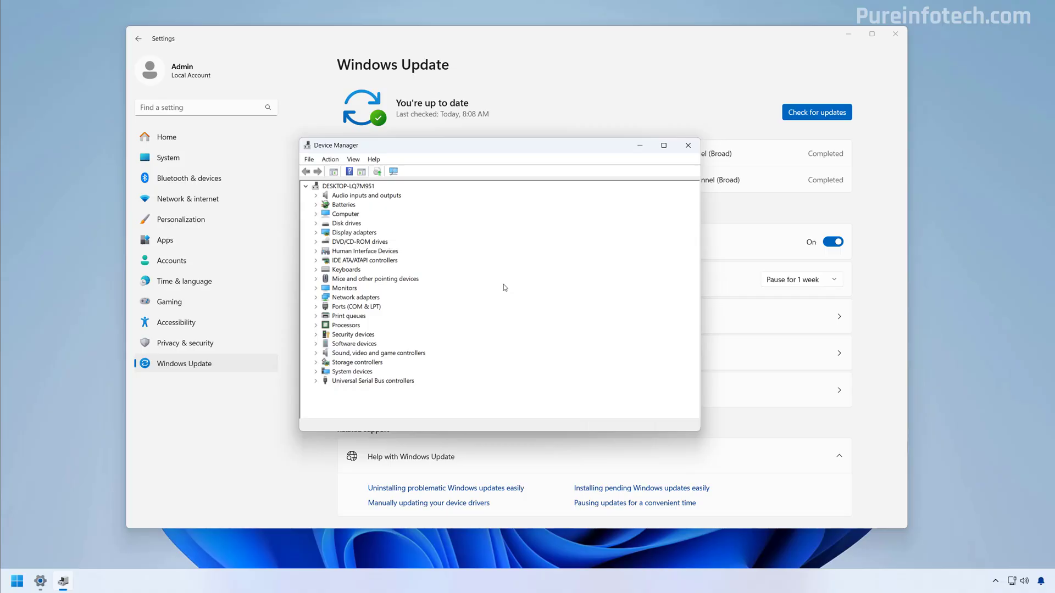
Check the optional updates in the advanced Windows Update options and minimize the Settings window
{"action": "left_click", "coordinate": [627, 92]}
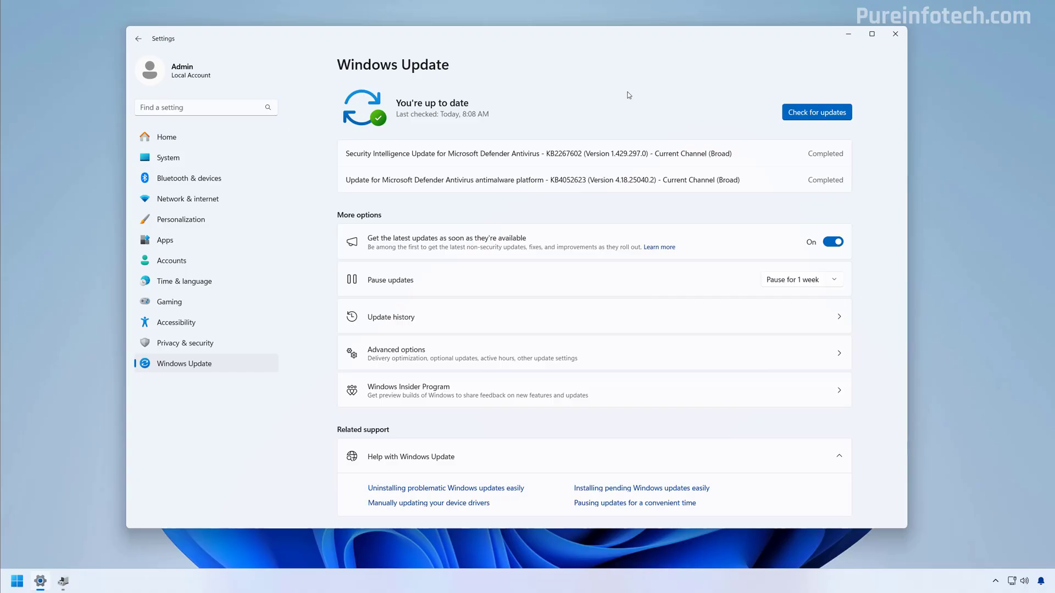
{"action": "left_click", "coordinate": [450, 354]}
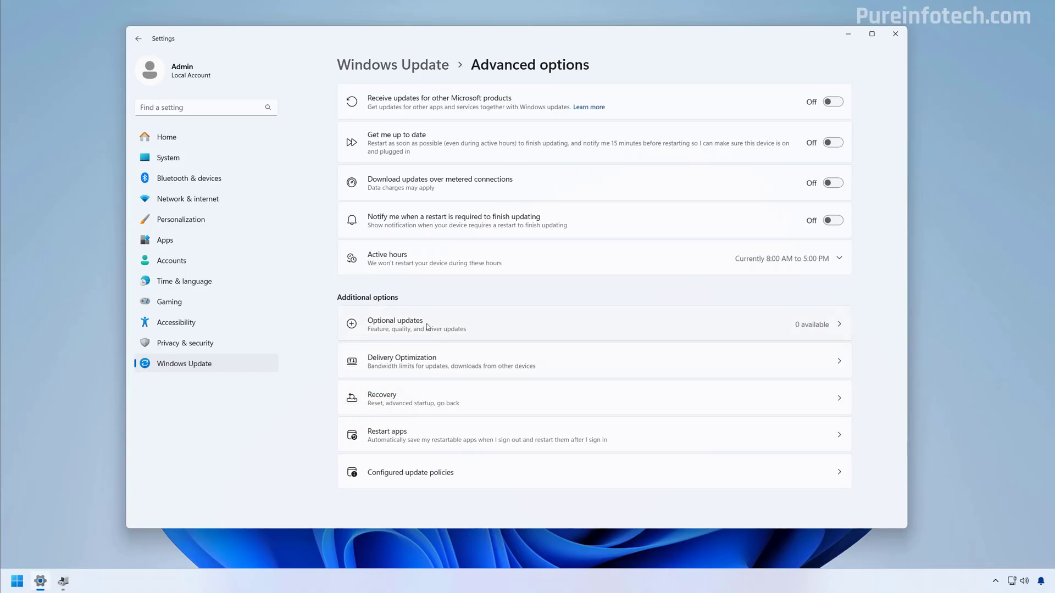
{"action": "left_click", "coordinate": [429, 329]}
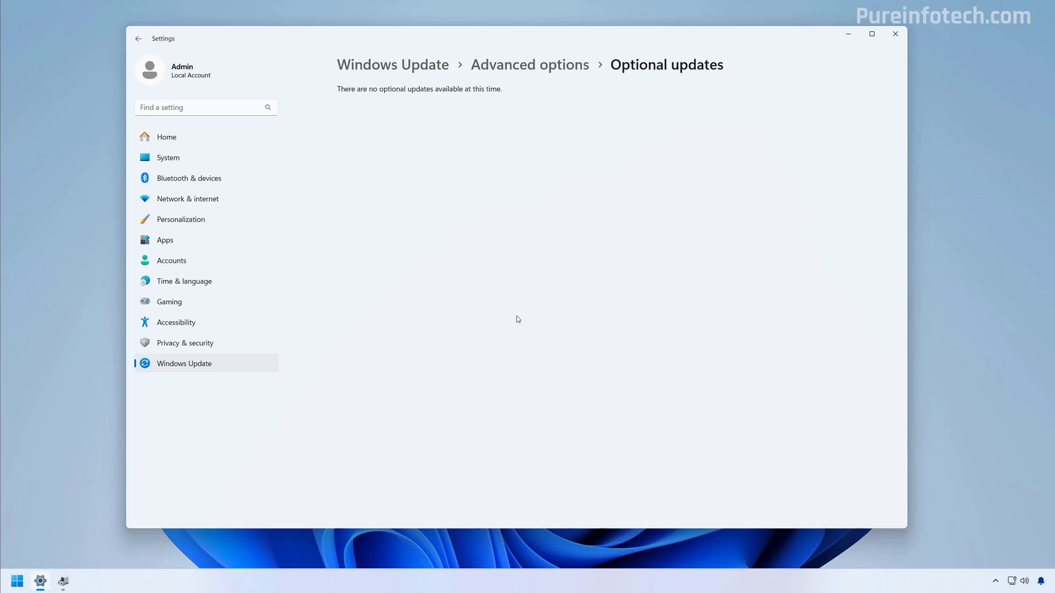
{"action": "left_click", "coordinate": [849, 36]}
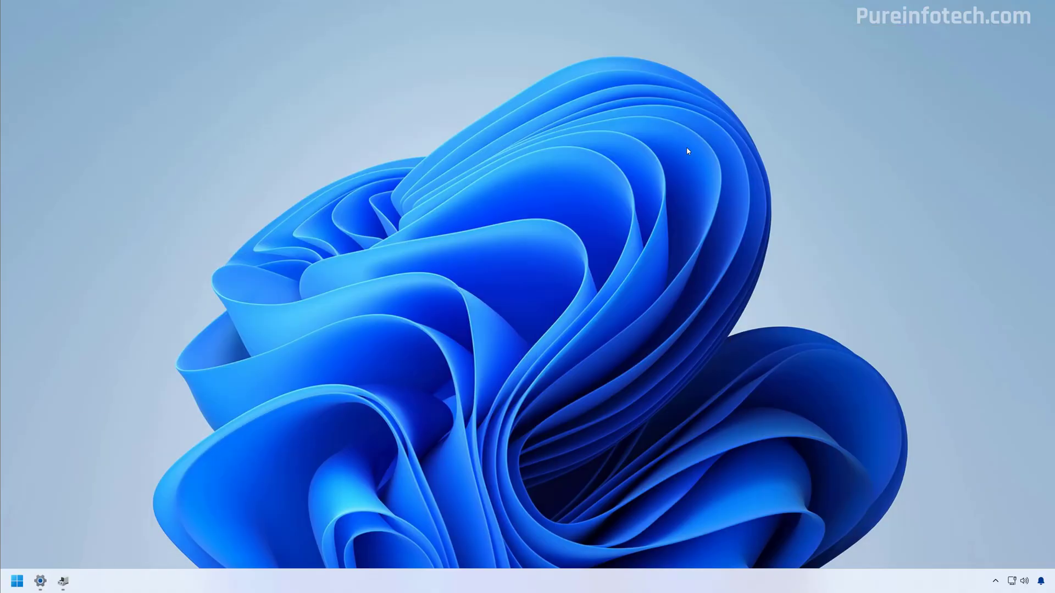